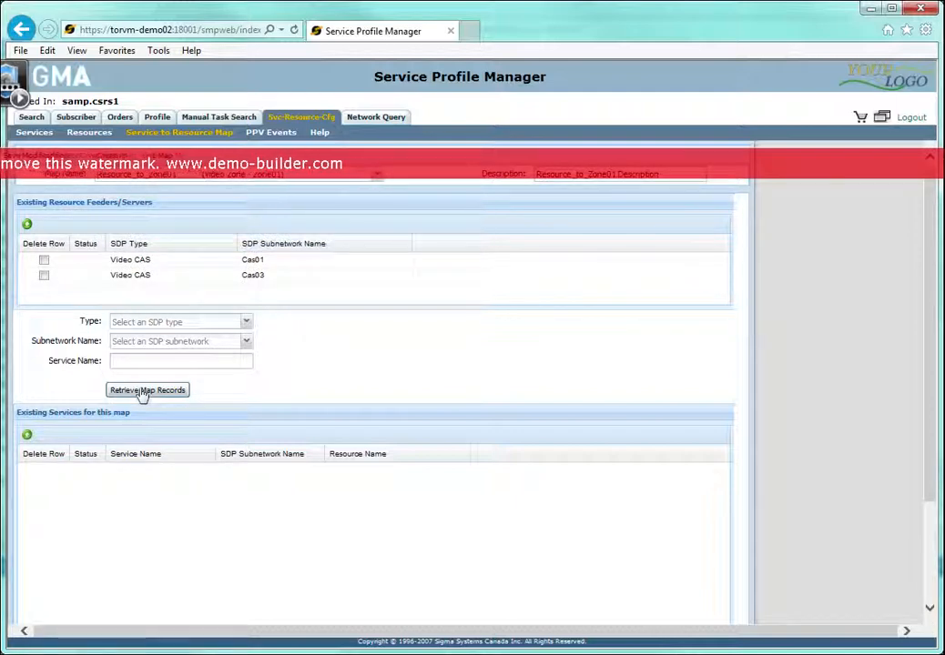
Retrieve the existing service records for the Resource_to_Zone01 map and look through them.
{"action": "left_click", "coordinate": [141, 391]}
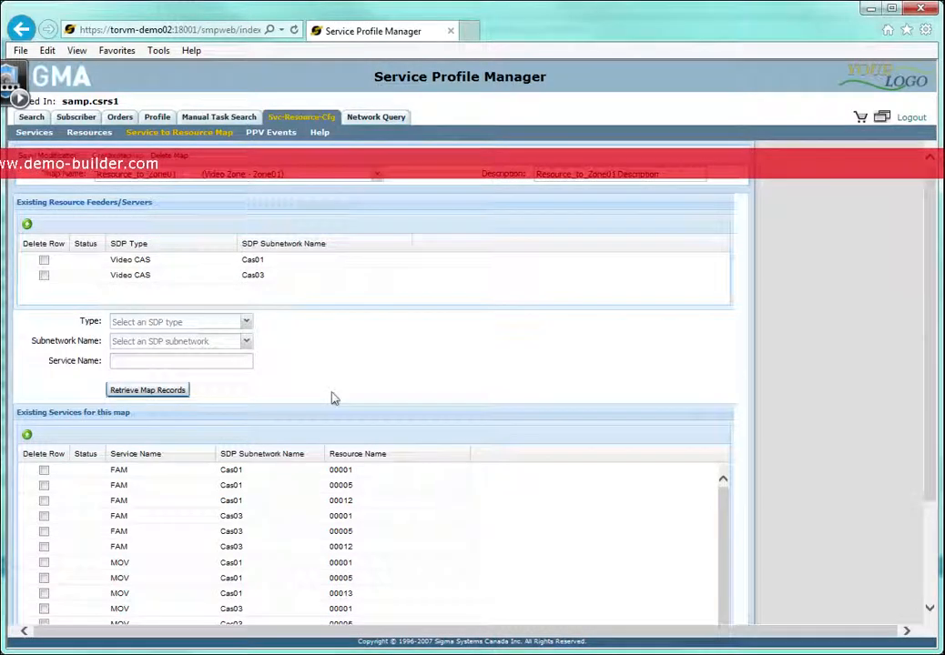
{"action": "left_click_drag", "start_coordinate": [930, 344], "coordinate": [935, 445]}
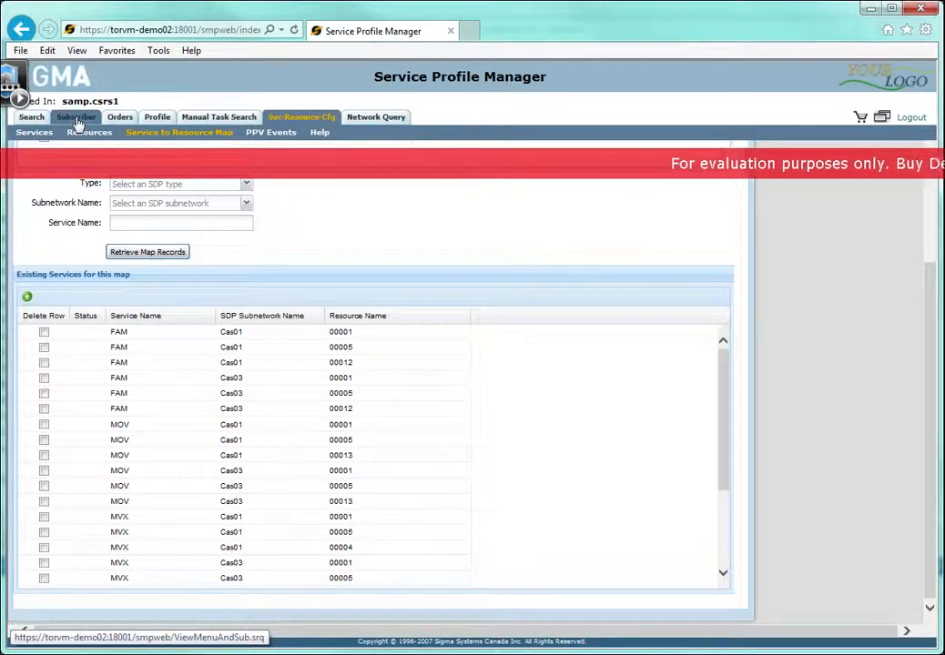
Start a new residential subscriber and enter the account number.
{"action": "left_click", "coordinate": [78, 119]}
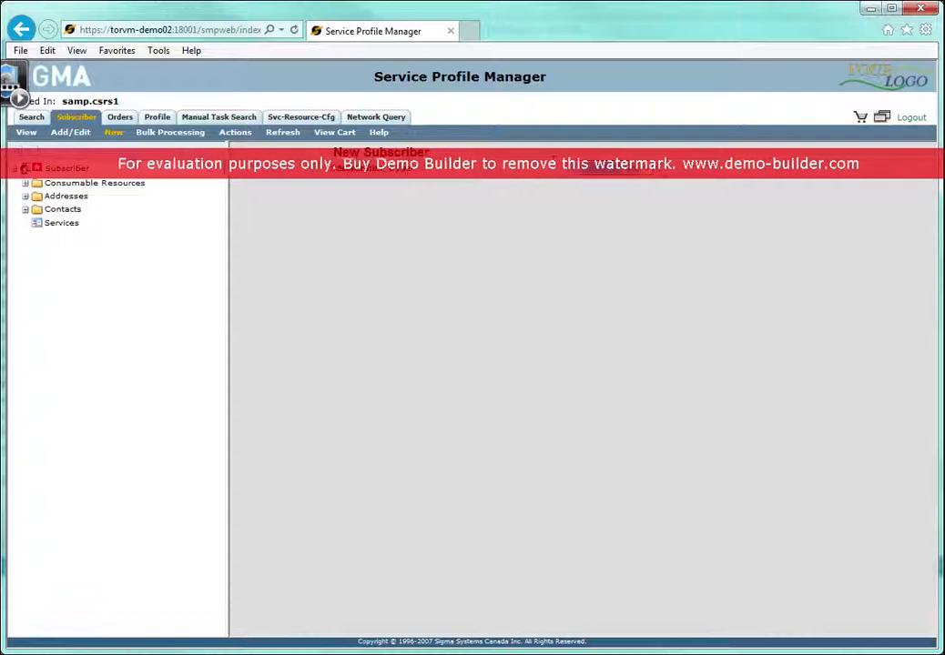
{"action": "left_click", "coordinate": [649, 170]}
{"action": "left_click", "coordinate": [645, 188]}
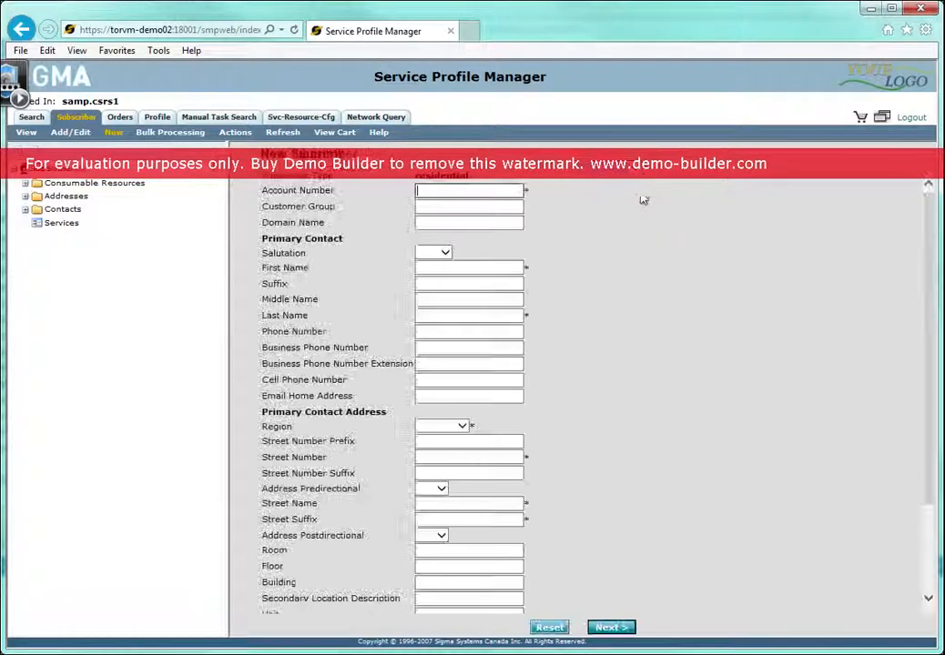
{"action": "type", "text": "67"}
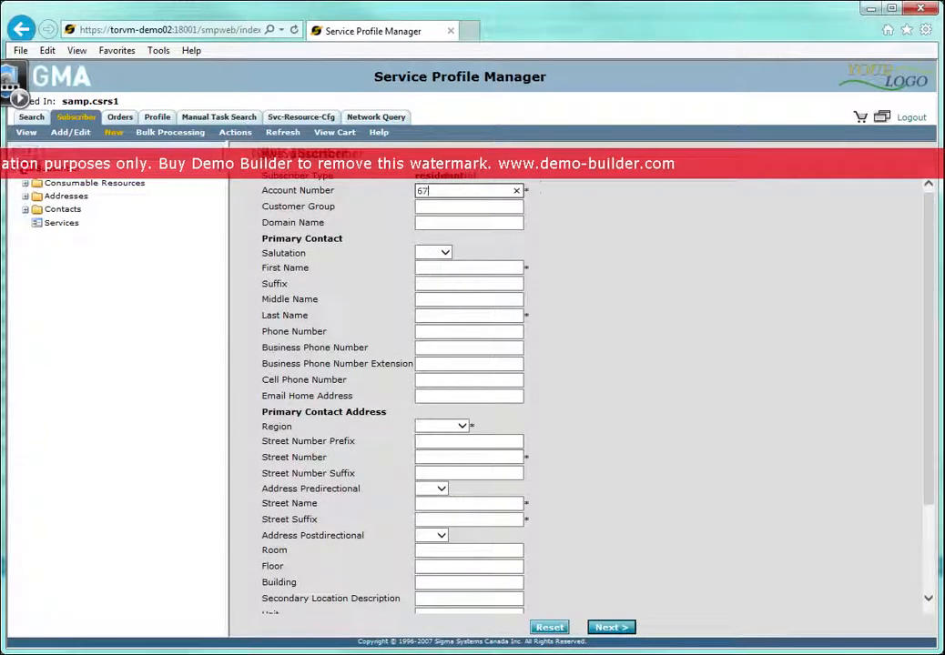
{"action": "type", "text": "00000000000"}
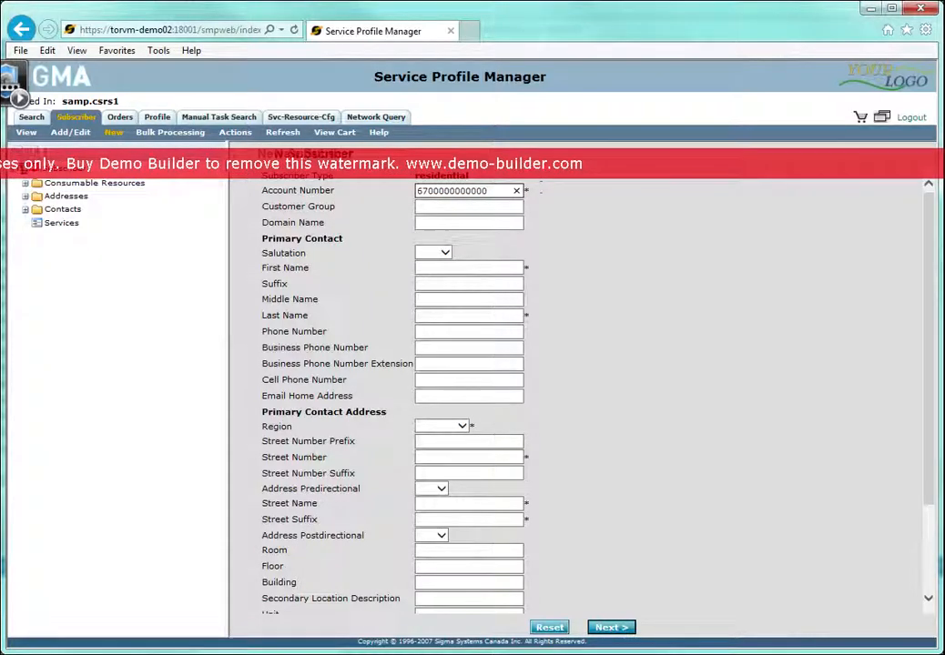
Set the subscriber's domain name to sigma.com and enter the primary contact's first and last name.
{"action": "left_click", "coordinate": [486, 223]}
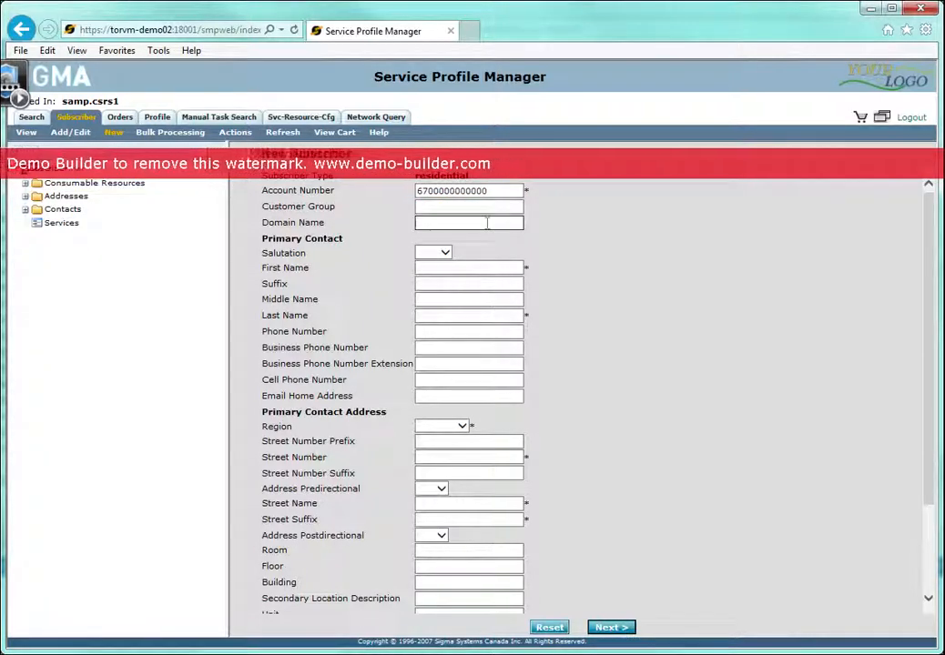
{"action": "type", "text": "sigma.com"}
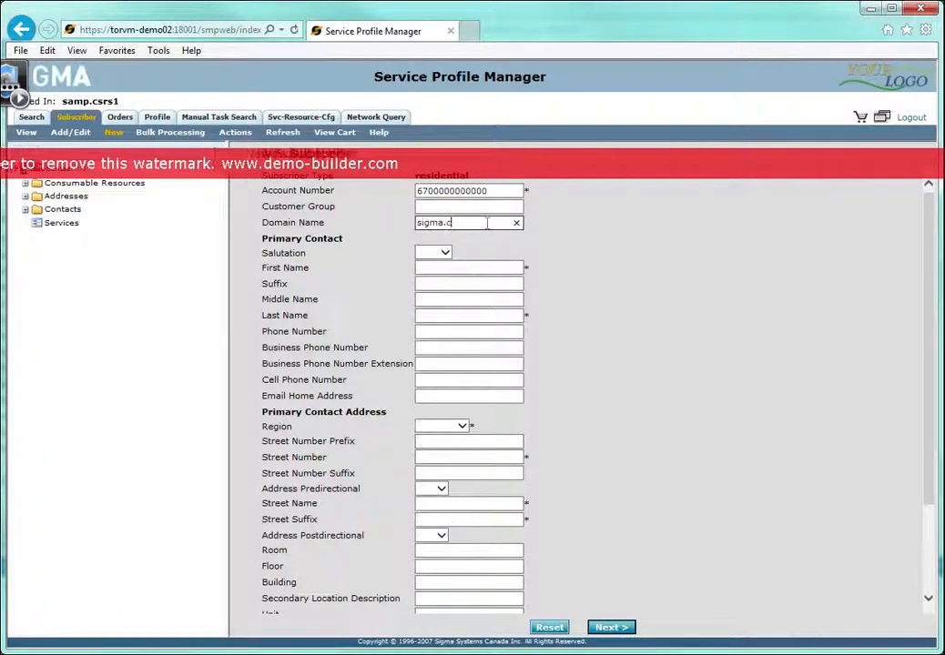
{"action": "left_click", "coordinate": [479, 267]}
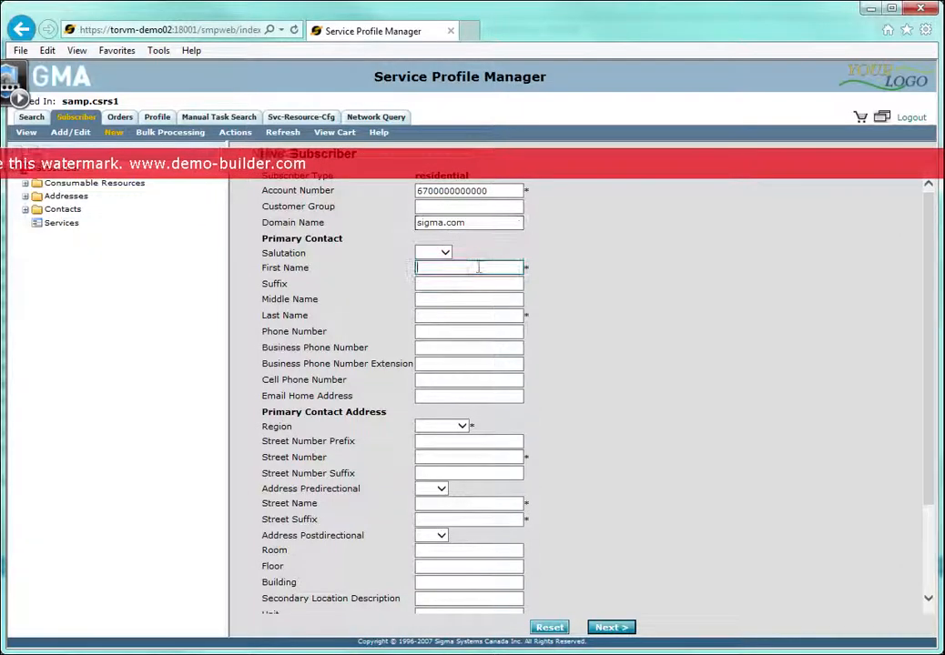
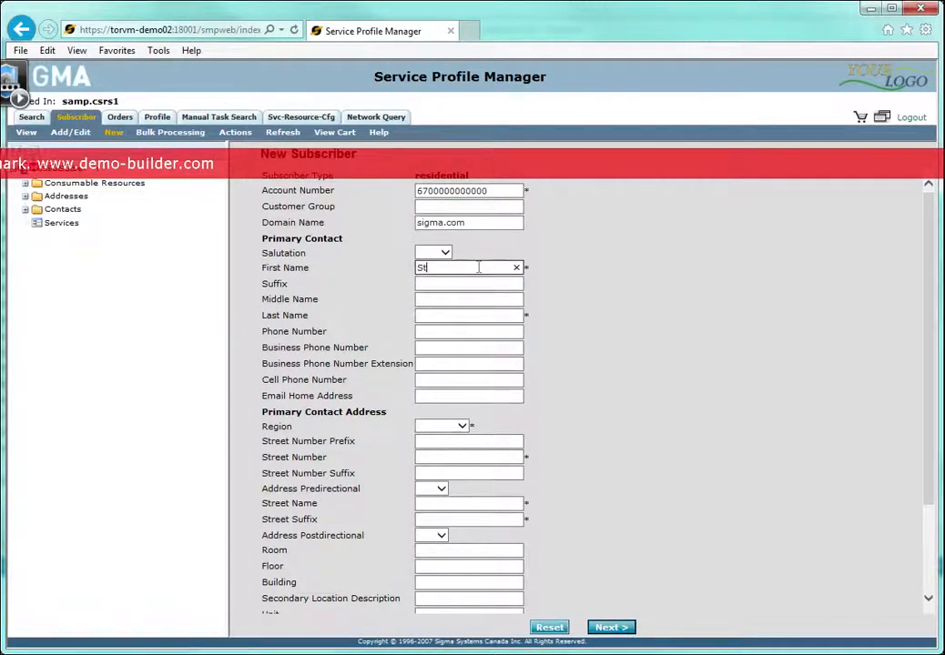
{"action": "left_click", "coordinate": [515, 315]}
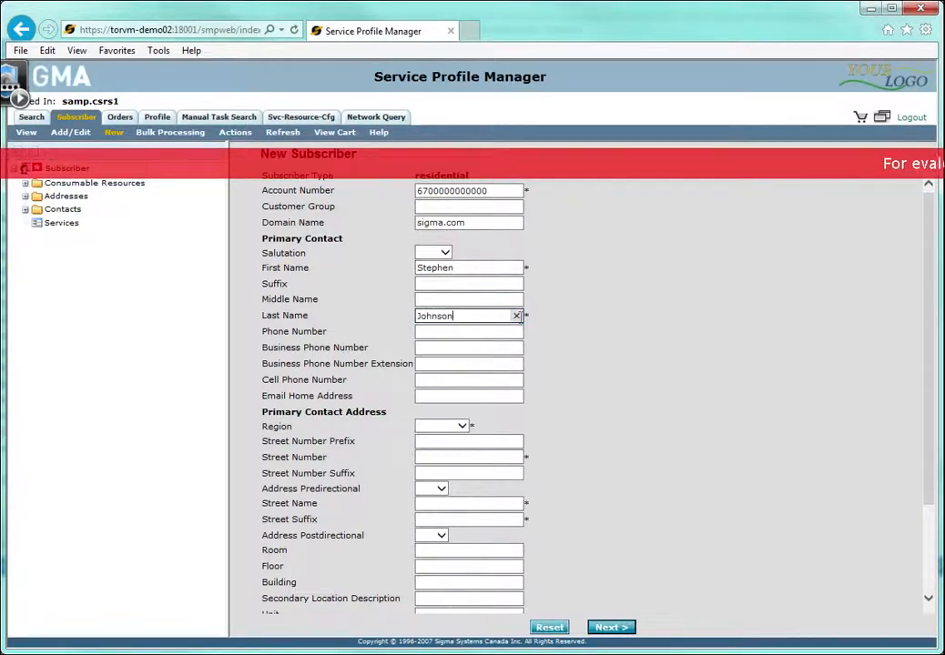
Set the region of the primary contact address to VAN5-1.
{"action": "left_click", "coordinate": [459, 426]}
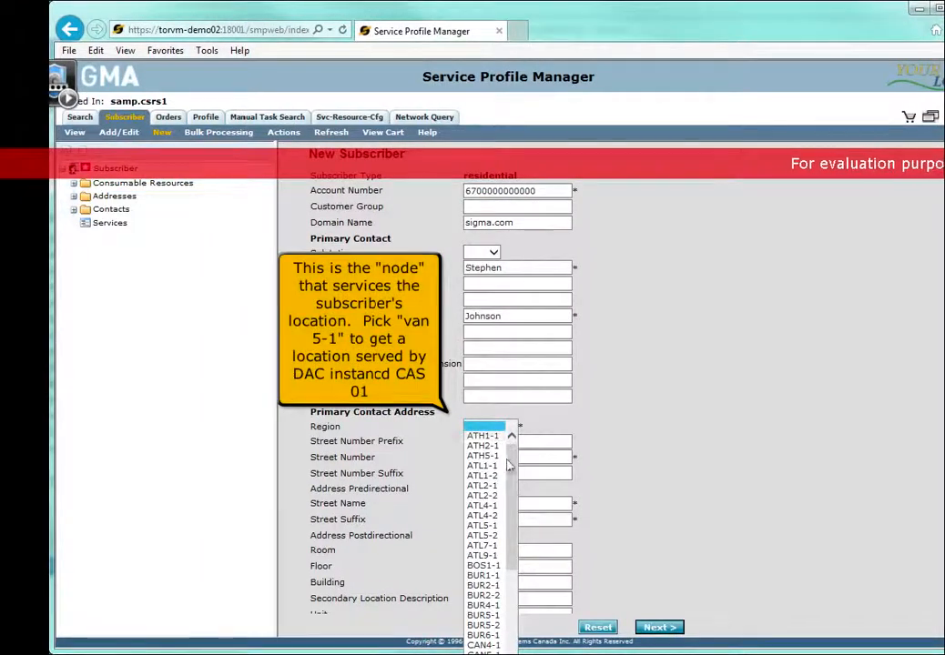
{"action": "left_click_drag", "start_coordinate": [508, 464], "coordinate": [511, 611]}
{"action": "left_click", "coordinate": [486, 634]}
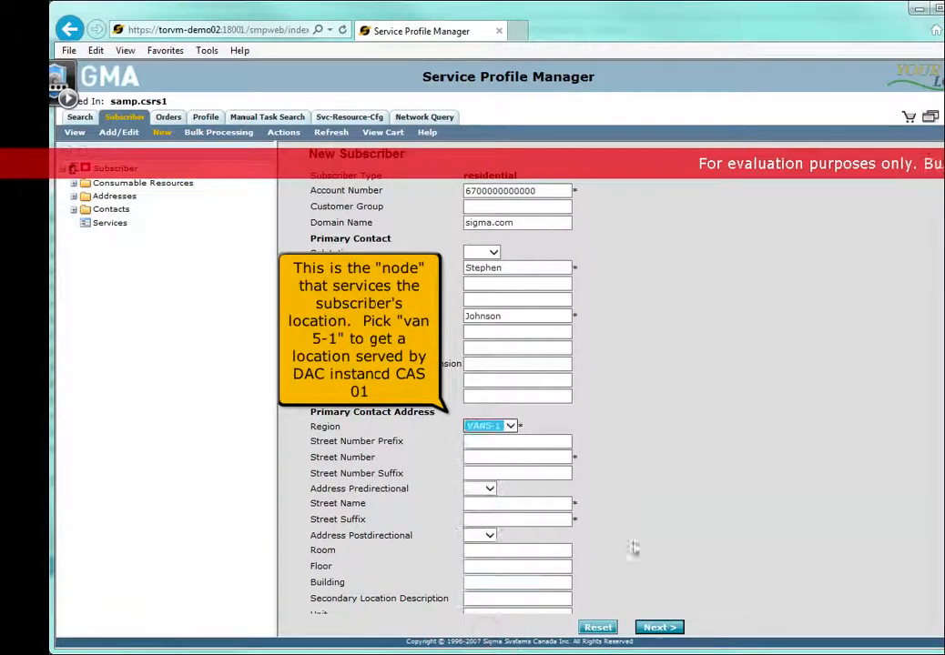
Enter the street number, street name and street suffix of the primary contact address.
{"action": "left_click", "coordinate": [548, 456]}
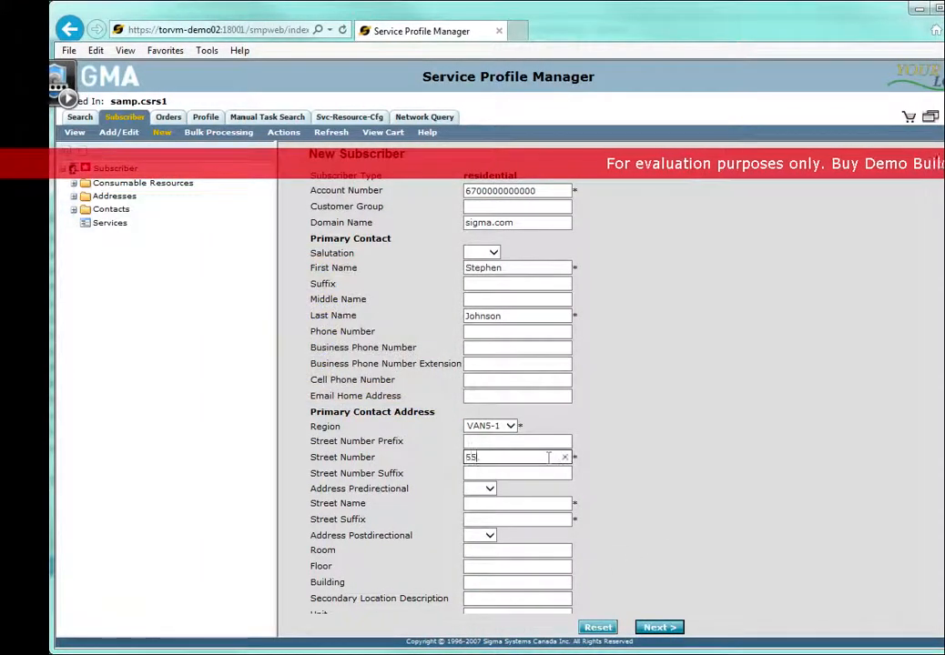
{"action": "key", "text": "Tab"}
{"action": "key", "text": "Tab"}
{"action": "key", "text": "Tab"}
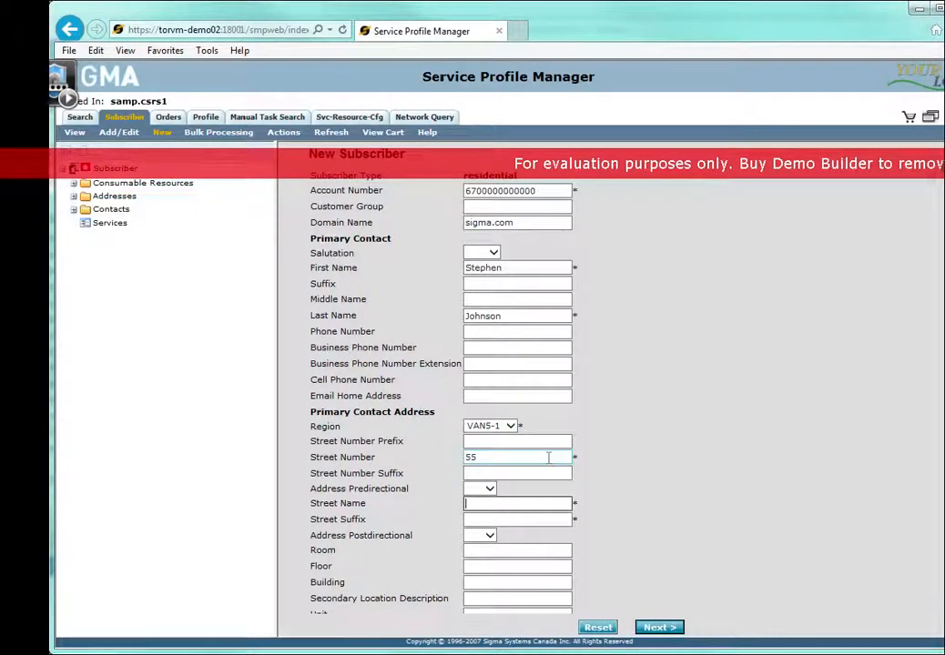
{"action": "key", "text": "Tab"}
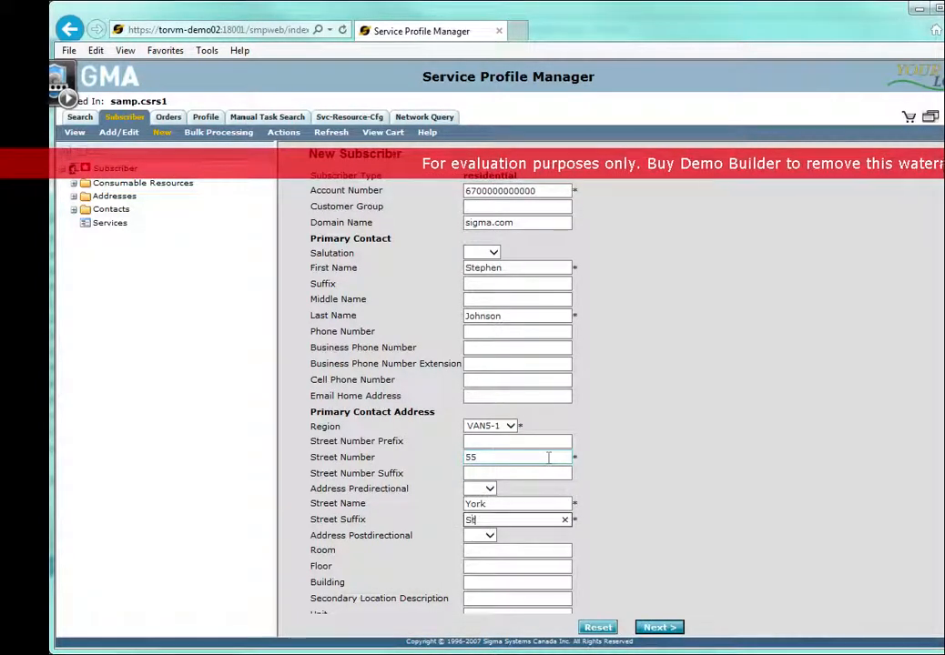
Fill in the city, province and zip code of the primary contact address.
{"action": "scroll", "coordinate": [601, 472], "scroll_direction": "down", "scroll_amount": 3}
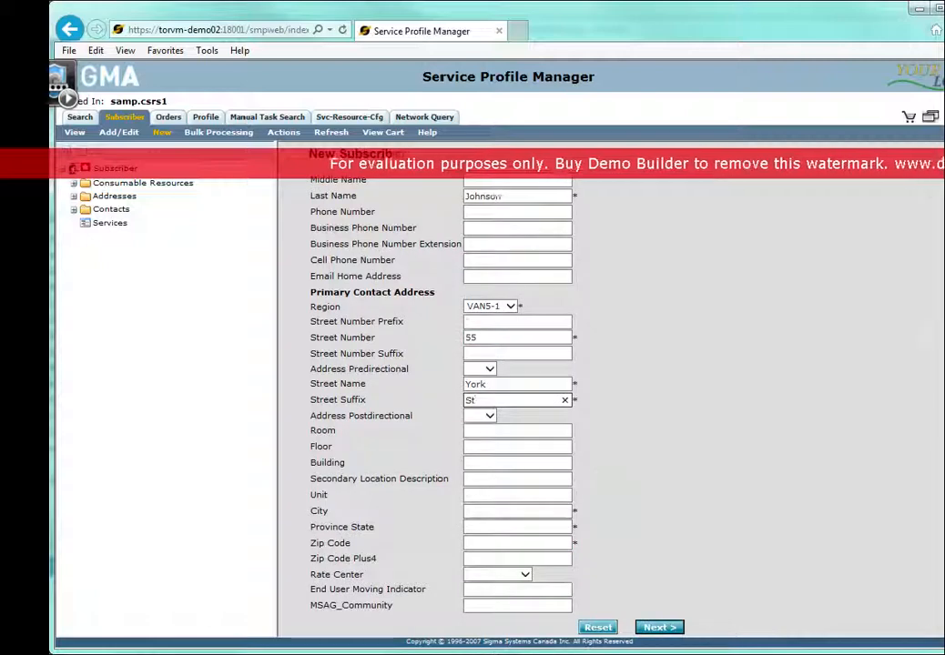
{"action": "left_click", "coordinate": [525, 511]}
{"action": "type", "text": "Vancouver"}
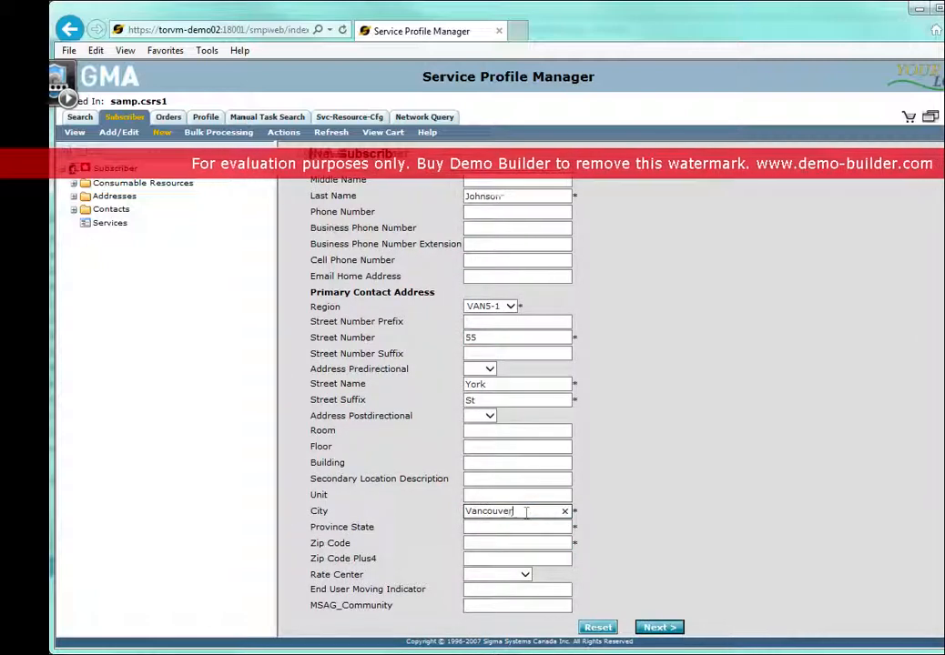
{"action": "key", "text": "Tab"}
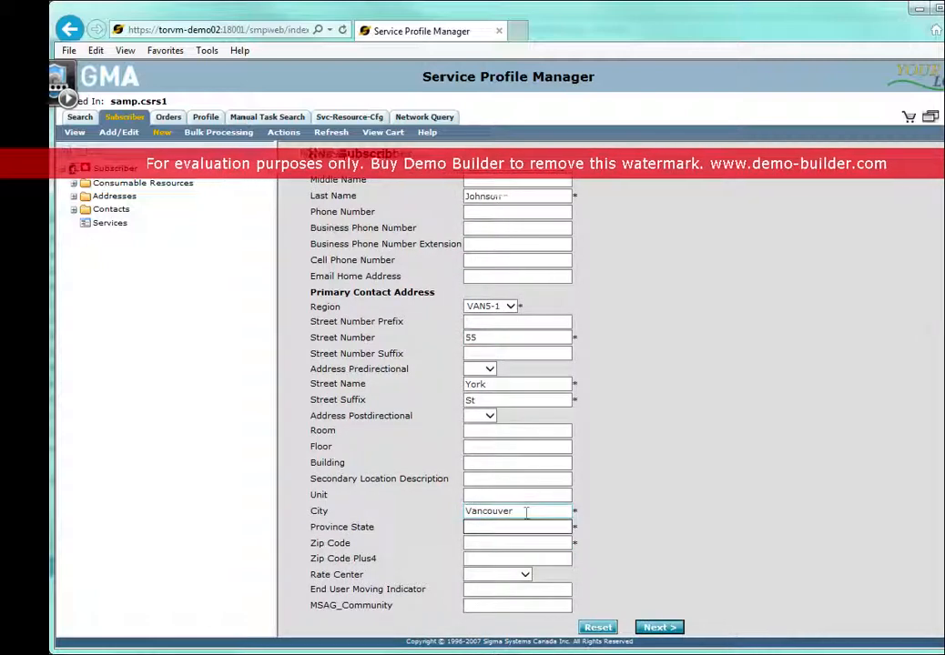
{"action": "type", "text": "BC"}
{"action": "left_click", "coordinate": [483, 544]}
{"action": "type", "text": "5"}
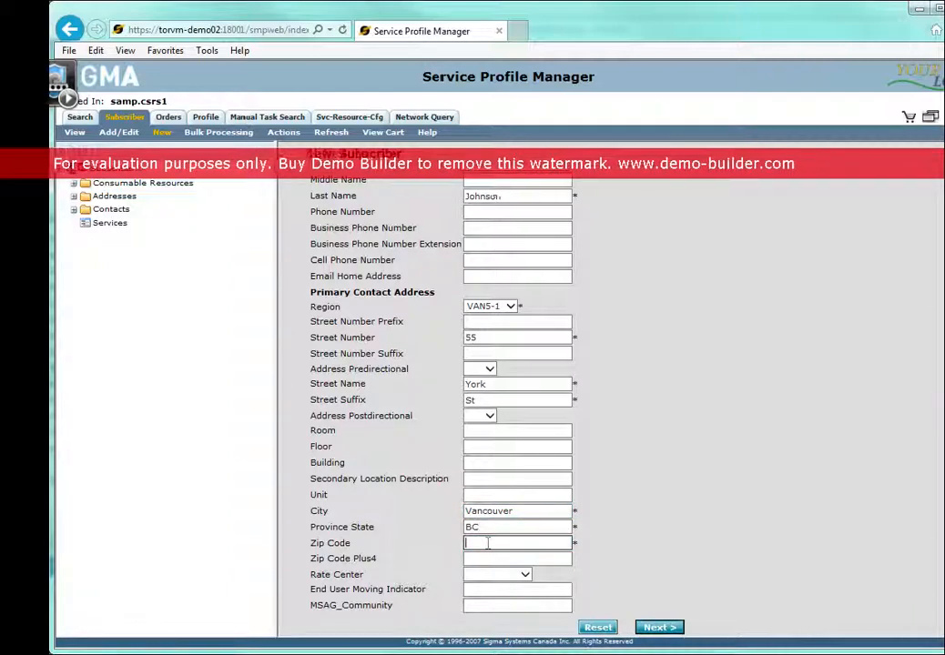
{"action": "type", "text": "00"}
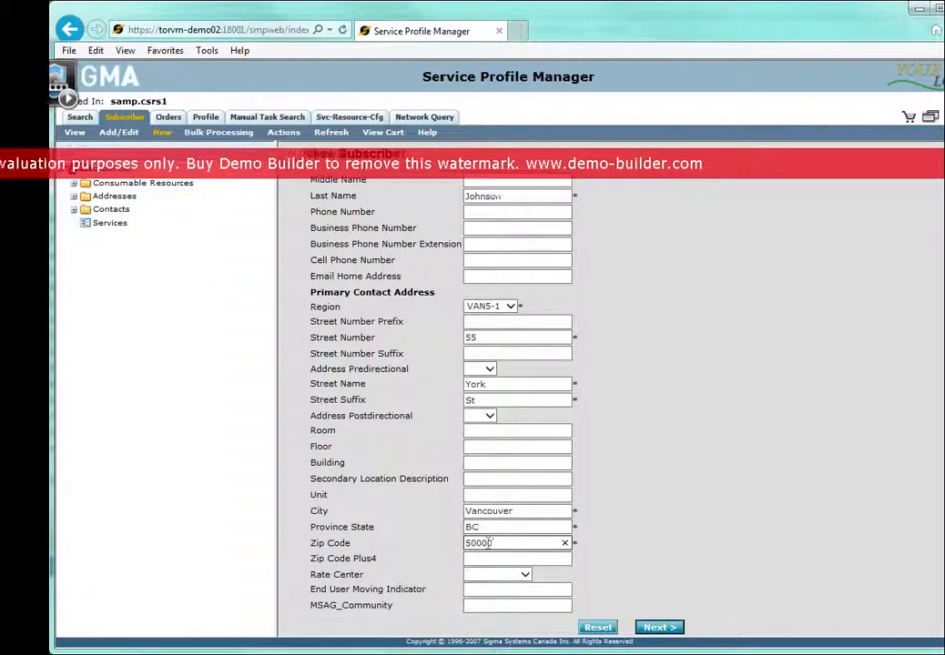
{"action": "type", "text": "00"}
Set the rate center to RICHMOND and continue to the orderable services.
{"action": "left_click", "coordinate": [526, 574]}
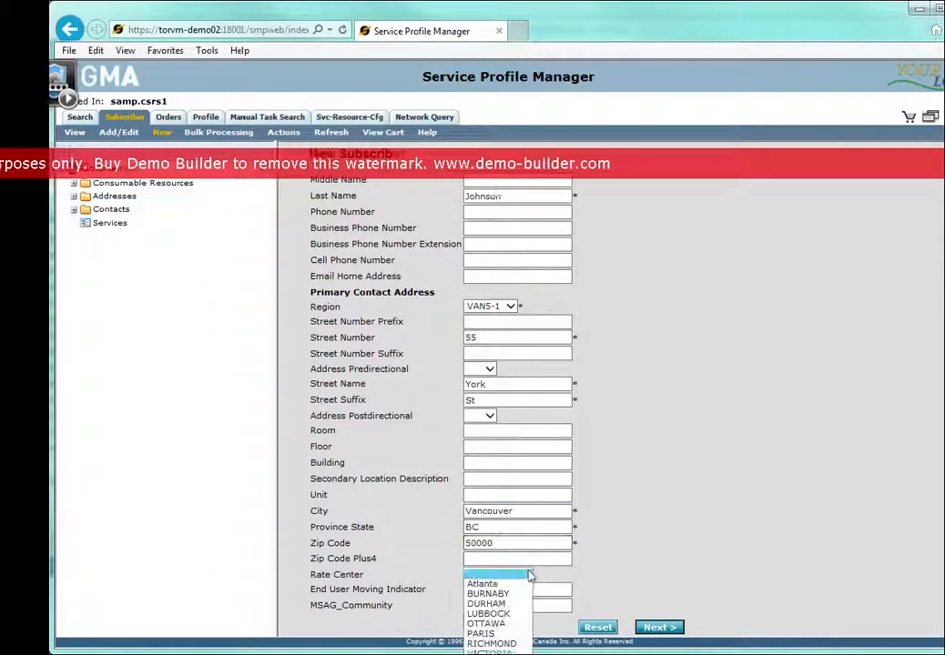
{"action": "left_click", "coordinate": [515, 643]}
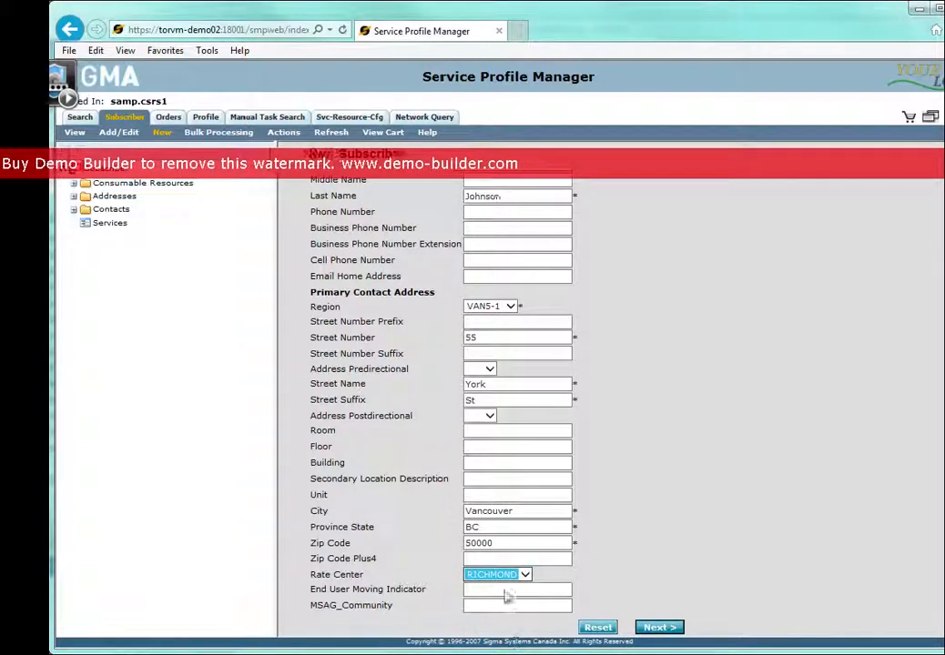
{"action": "left_click", "coordinate": [657, 628]}
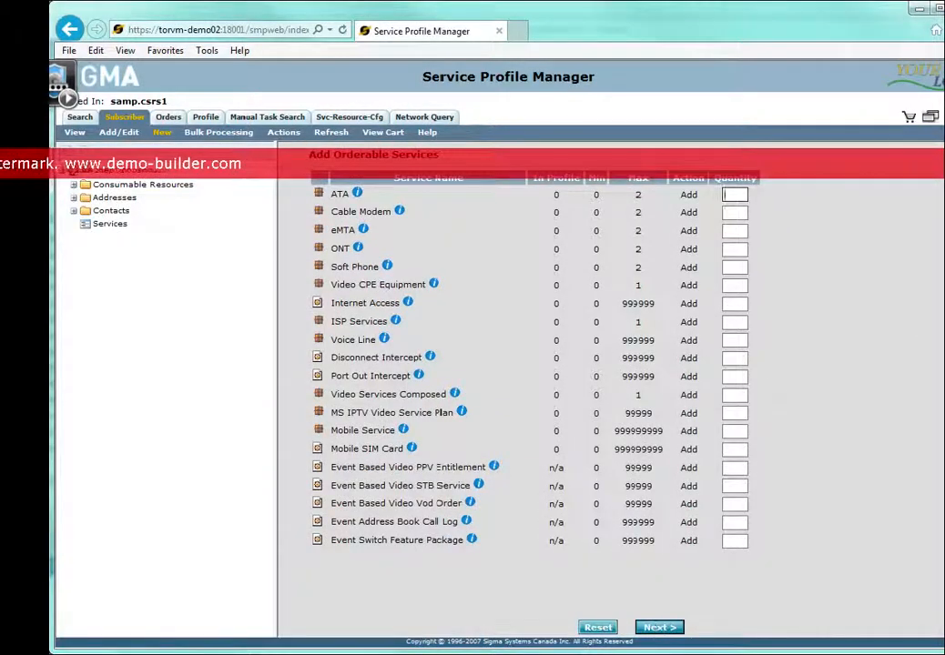
Order a quantity of 1 each of Video CPE Equipment and Video Services Composed for the new subscriber.
{"action": "left_click", "coordinate": [734, 286]}
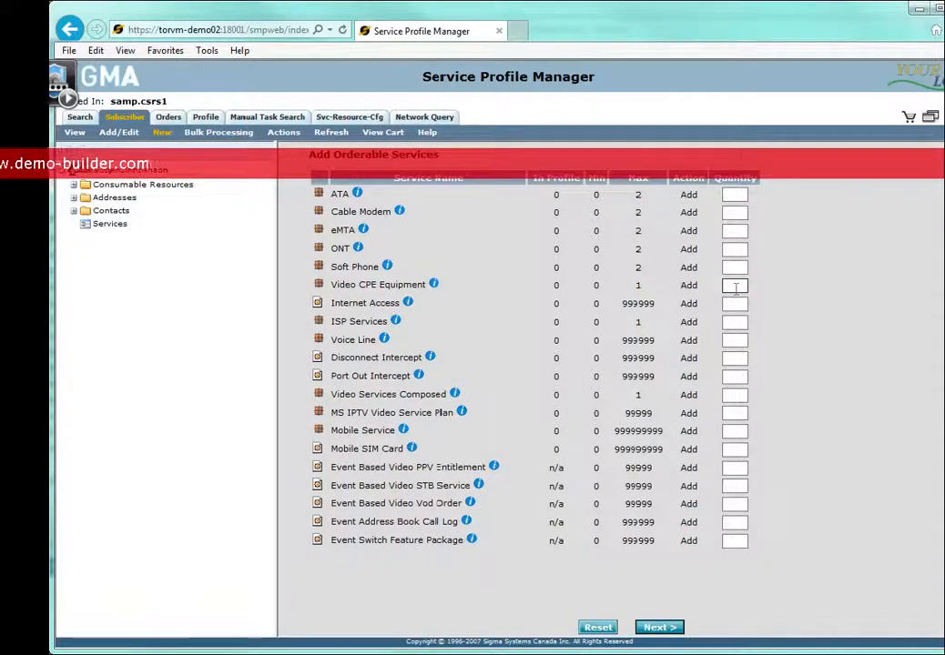
{"action": "type", "text": "1"}
{"action": "left_click", "coordinate": [732, 396]}
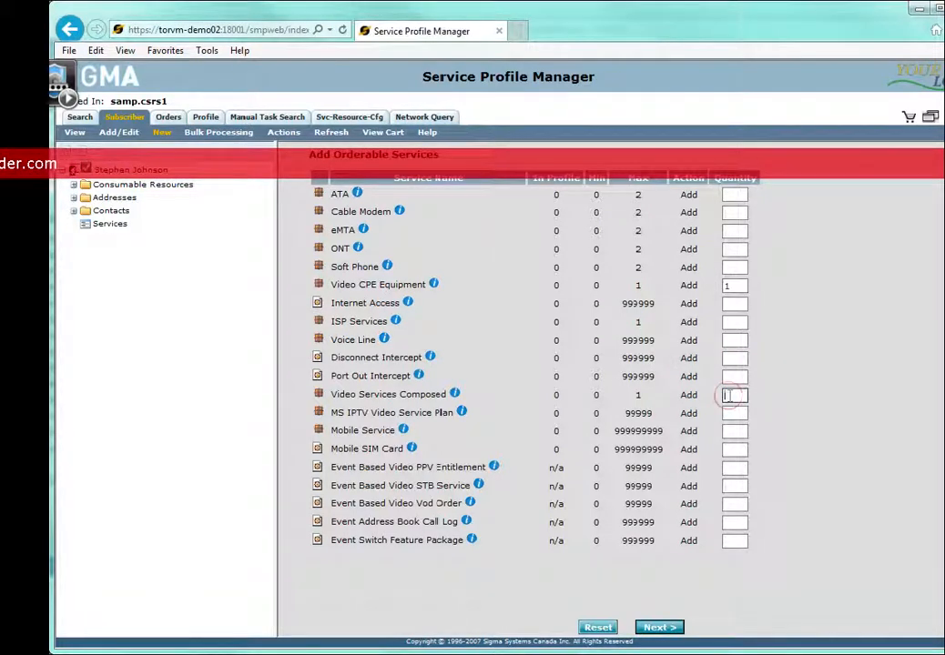
{"action": "type", "text": "1"}
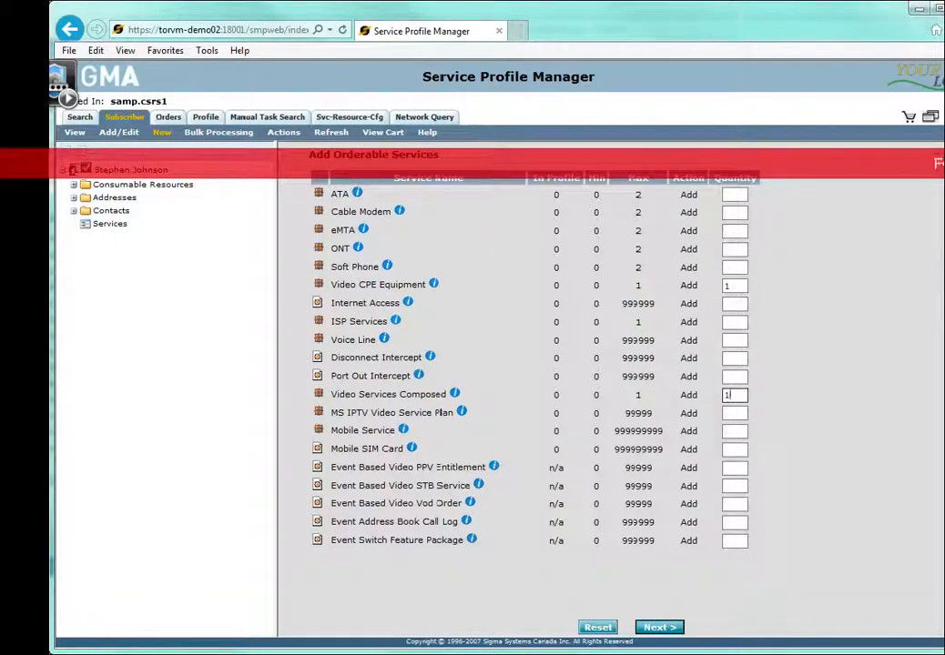
{"action": "left_click", "coordinate": [664, 629]}
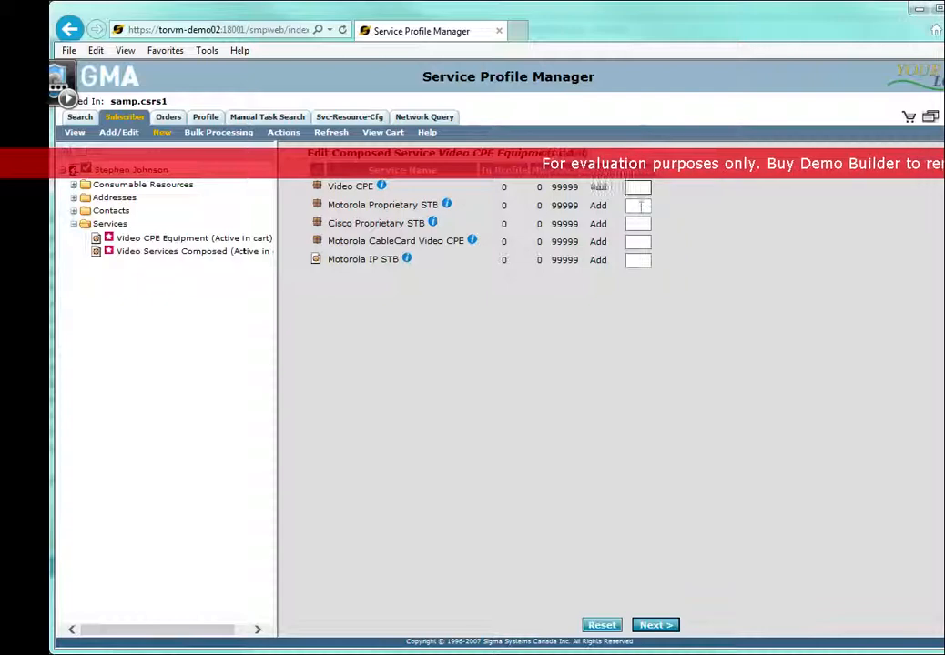
Add one Motorola Proprietary STB to the Video CPE Equipment and continue to its CAS settings without optional components.
{"action": "left_click", "coordinate": [655, 626]}
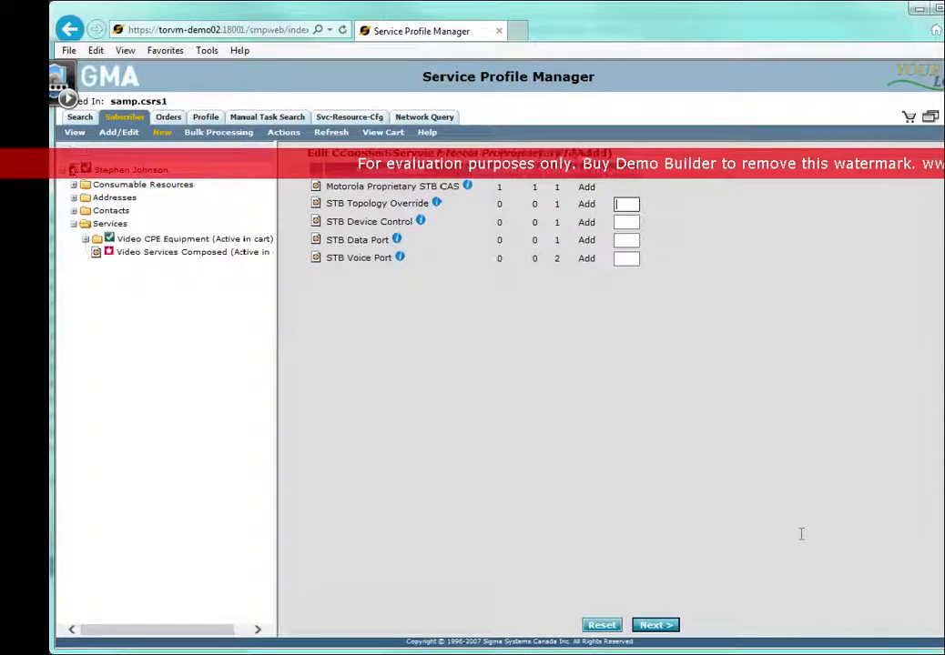
{"action": "left_click", "coordinate": [656, 626]}
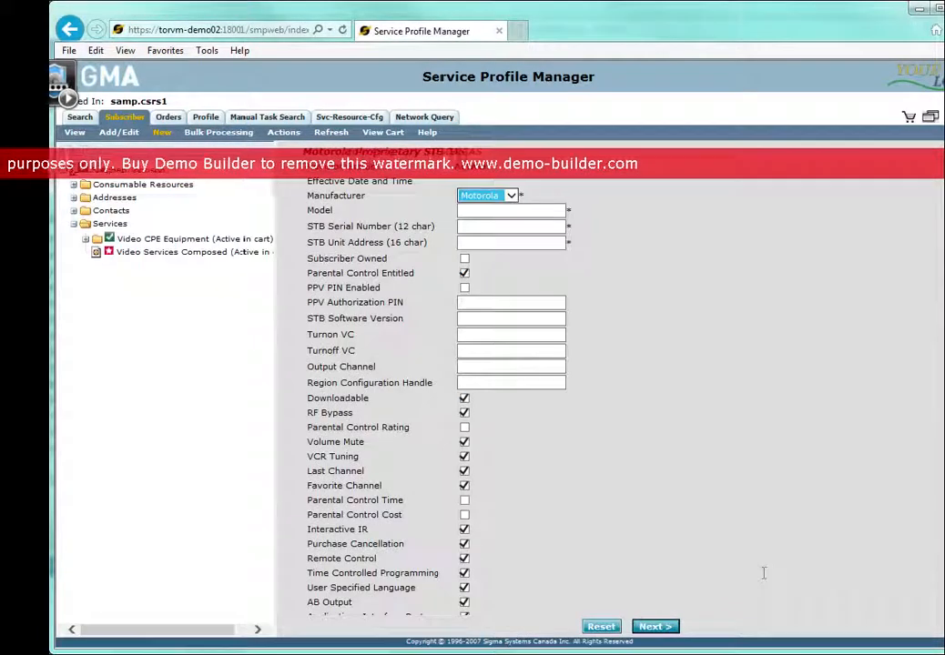
{"action": "left_click", "coordinate": [545, 211]}
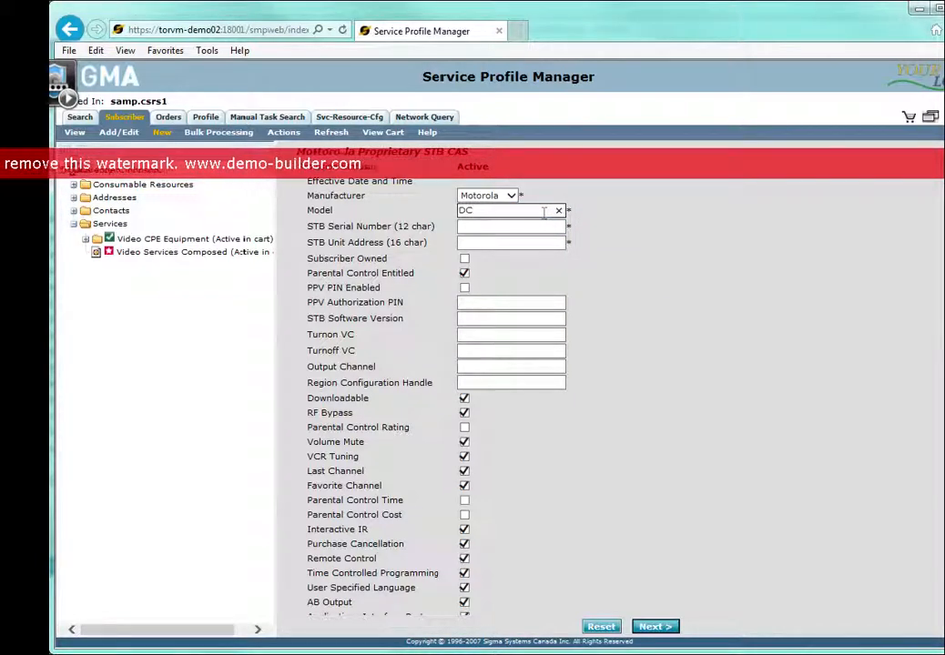
{"action": "type", "text": "DCX341"}
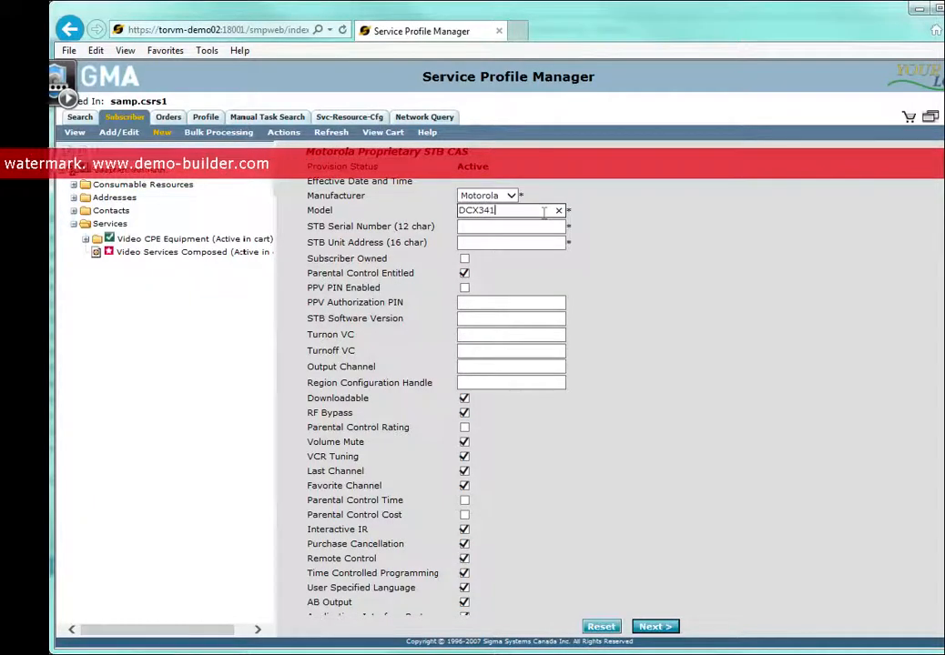
{"action": "type", "text": "6"}
{"action": "left_click", "coordinate": [543, 229]}
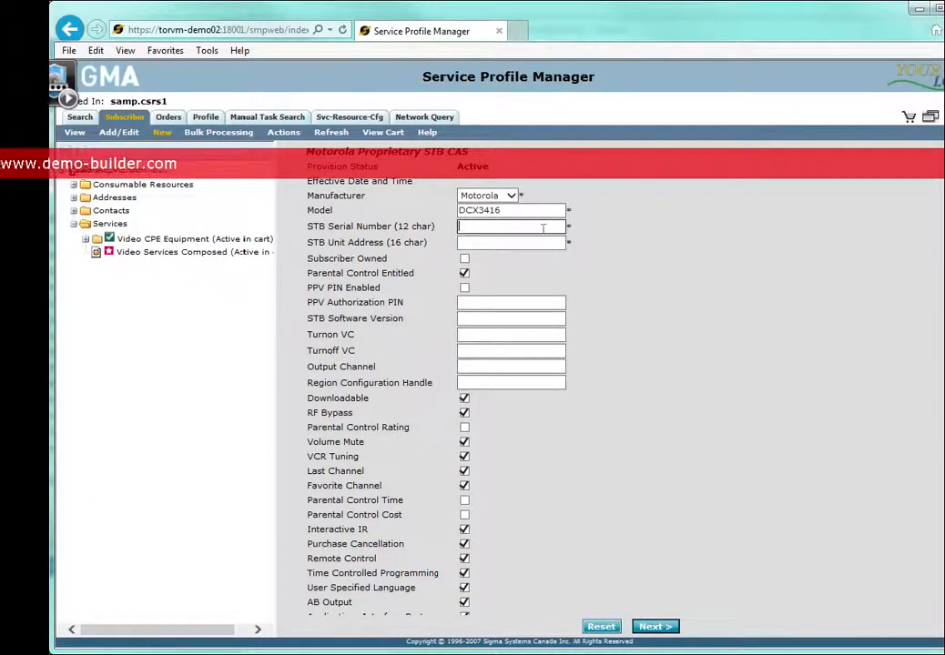
{"action": "type", "text": "987654321321"}
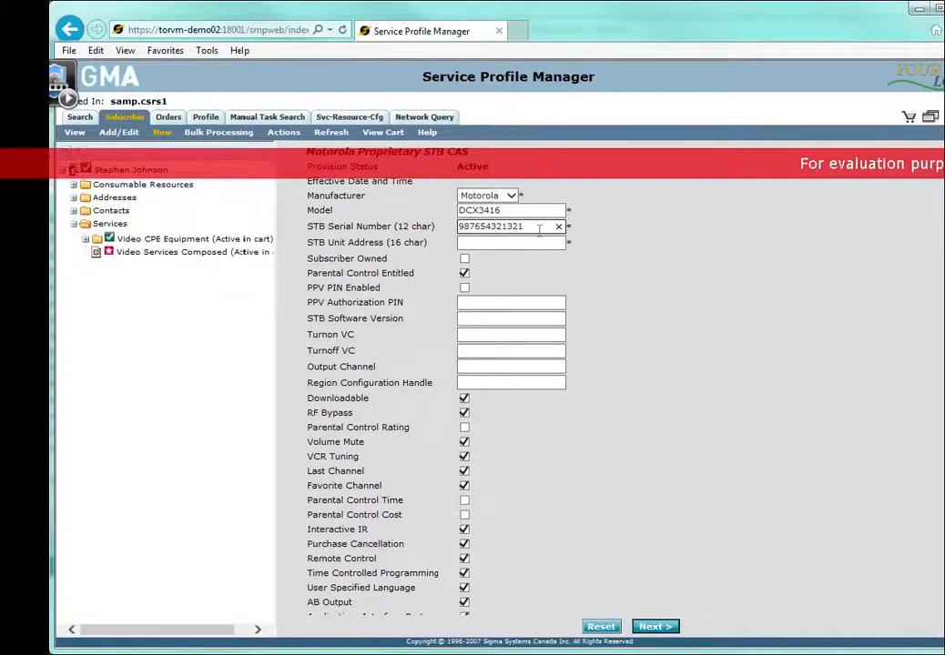
{"action": "double_click", "coordinate": [539, 229]}
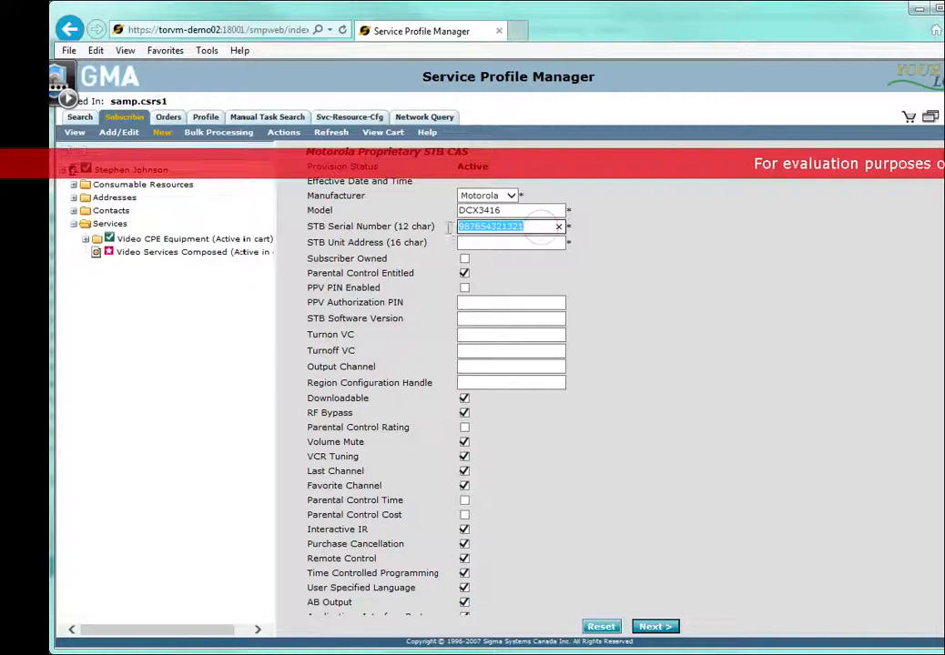
{"action": "key", "text": "ctrl+c"}
{"action": "left_click", "coordinate": [486, 242]}
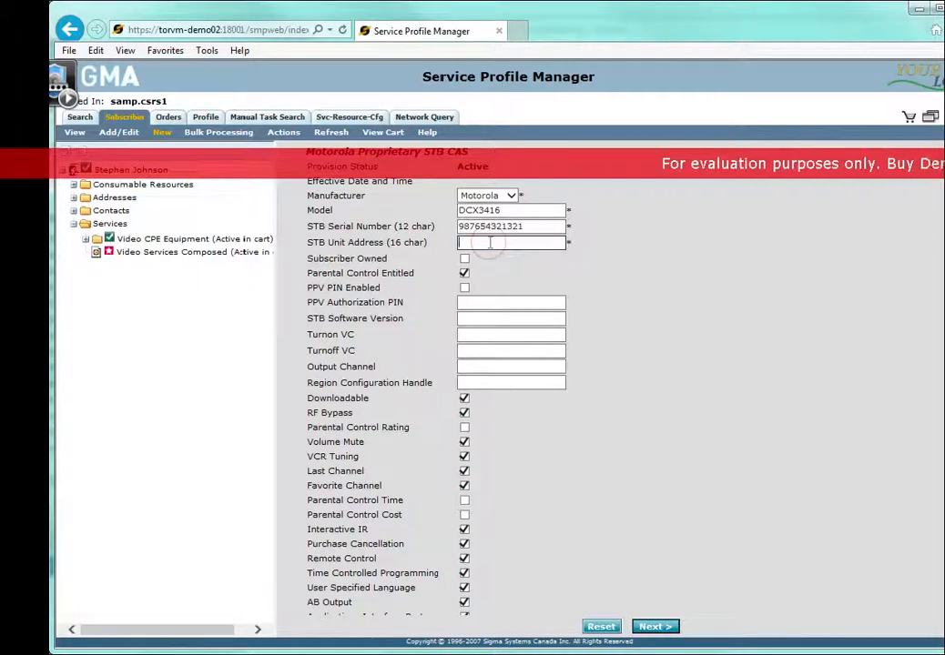
{"action": "key", "text": "ctrl+v"}
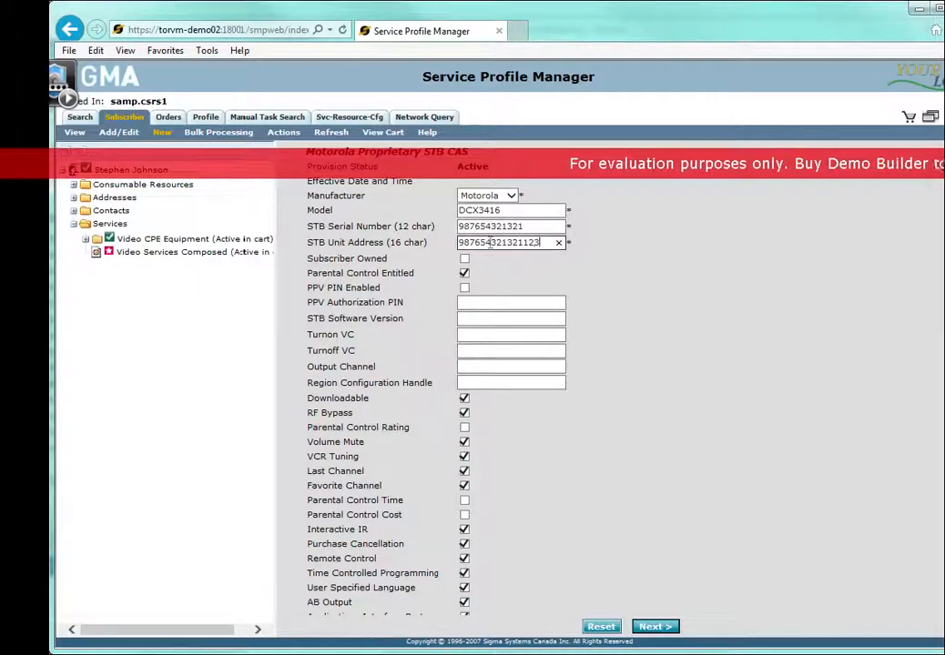
{"action": "scroll", "coordinate": [611, 453], "scroll_direction": "down", "scroll_amount": 3}
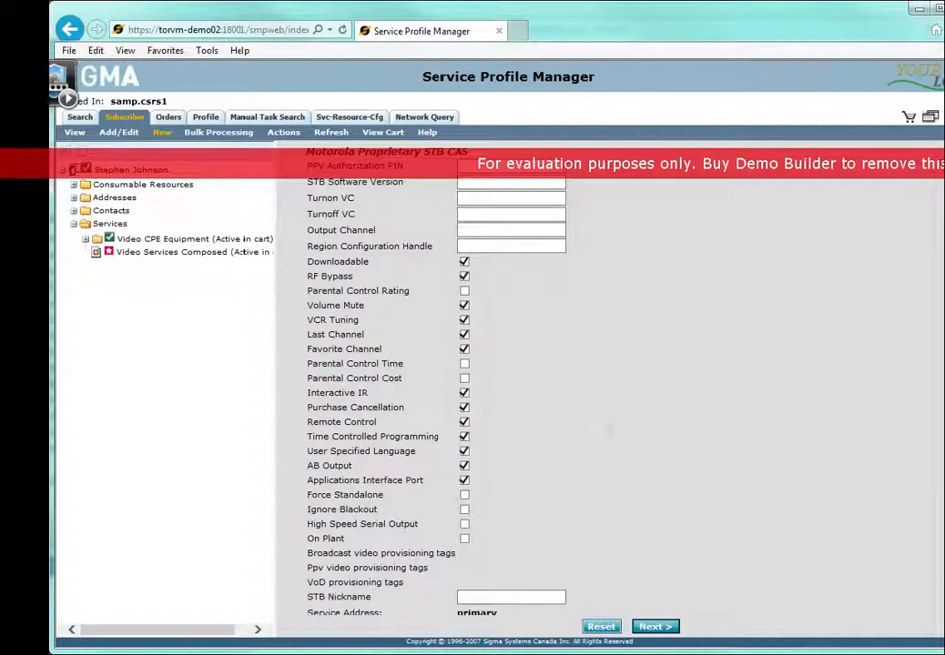
{"action": "left_click", "coordinate": [655, 626]}
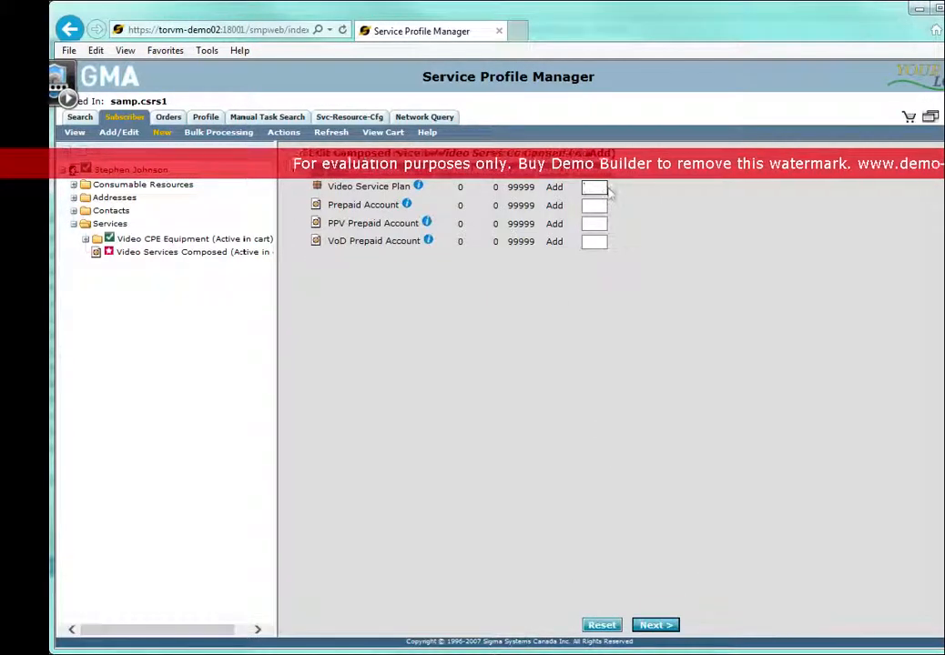
Add a Video Service Plan to the composed video services with a quantity of 2 Video Subscriptions.
{"action": "left_click", "coordinate": [655, 626]}
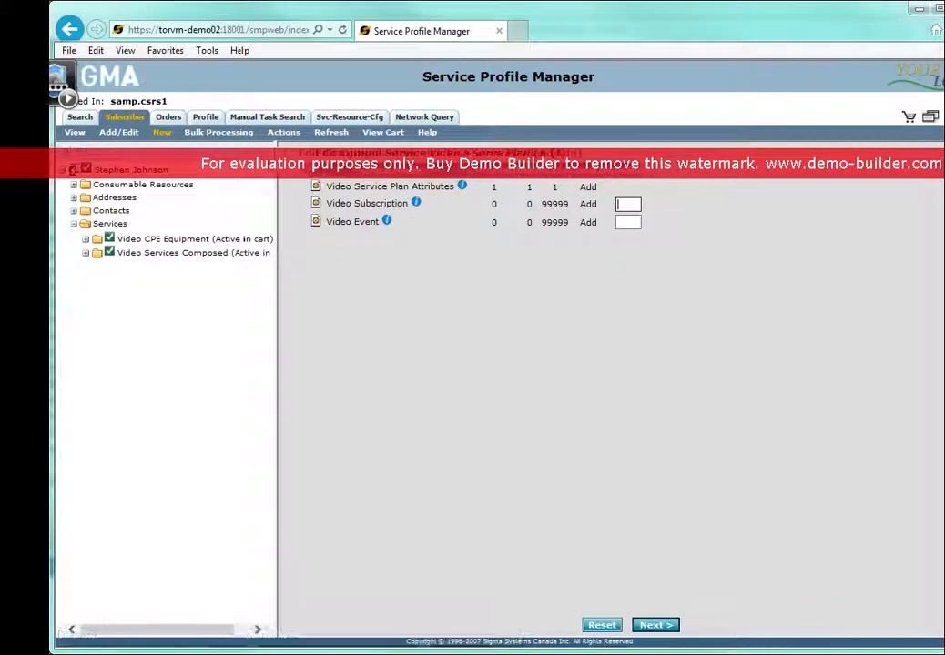
{"action": "type", "text": "2"}
{"action": "left_click", "coordinate": [665, 626]}
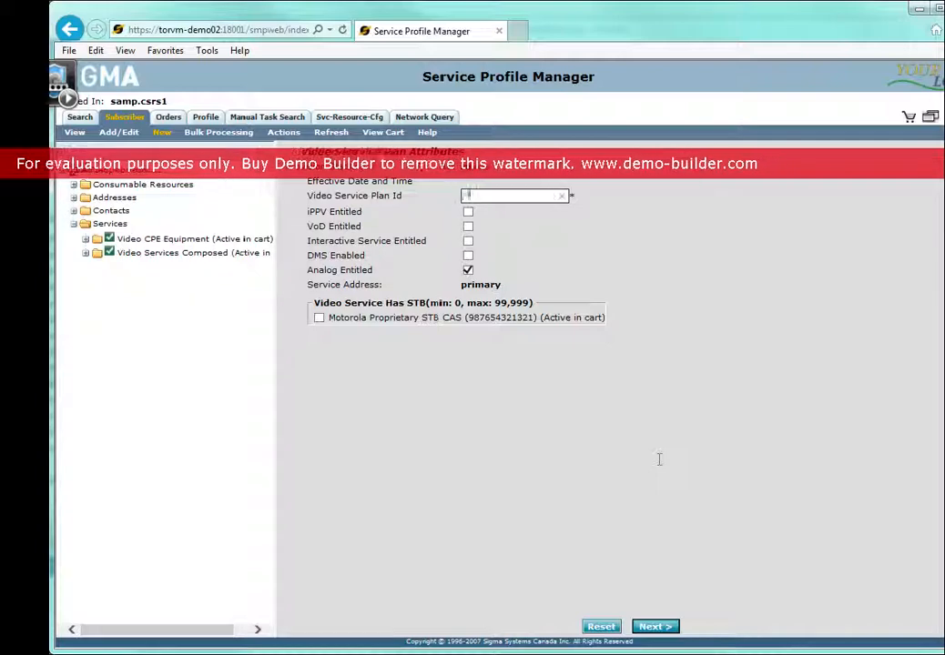
Set the Video Service Plan Id to MOV and link the plan to the Motorola Proprietary STB CAS.
{"action": "type", "text": "MOV"}
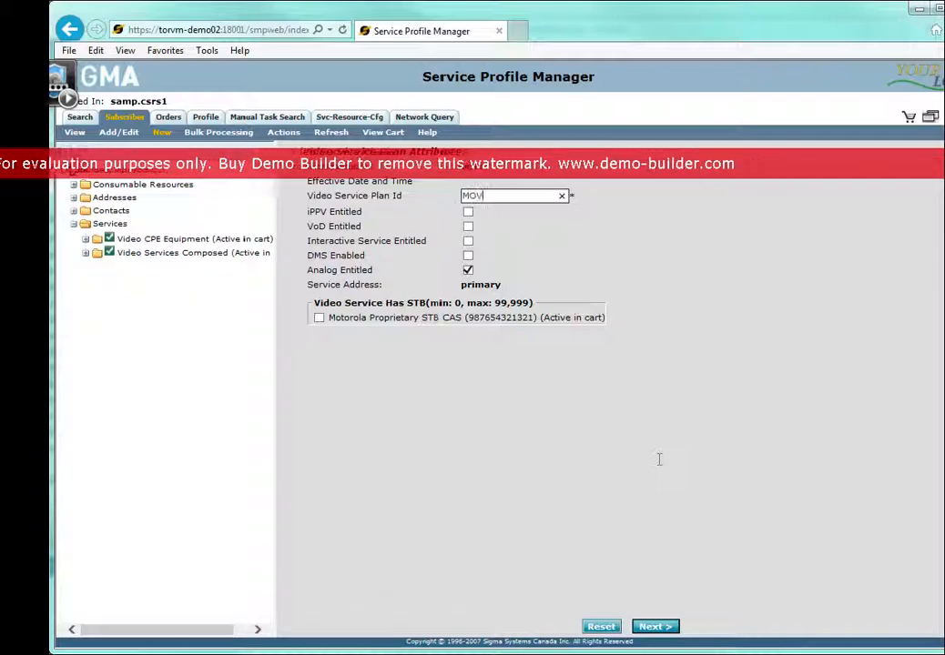
{"action": "left_click", "coordinate": [320, 320]}
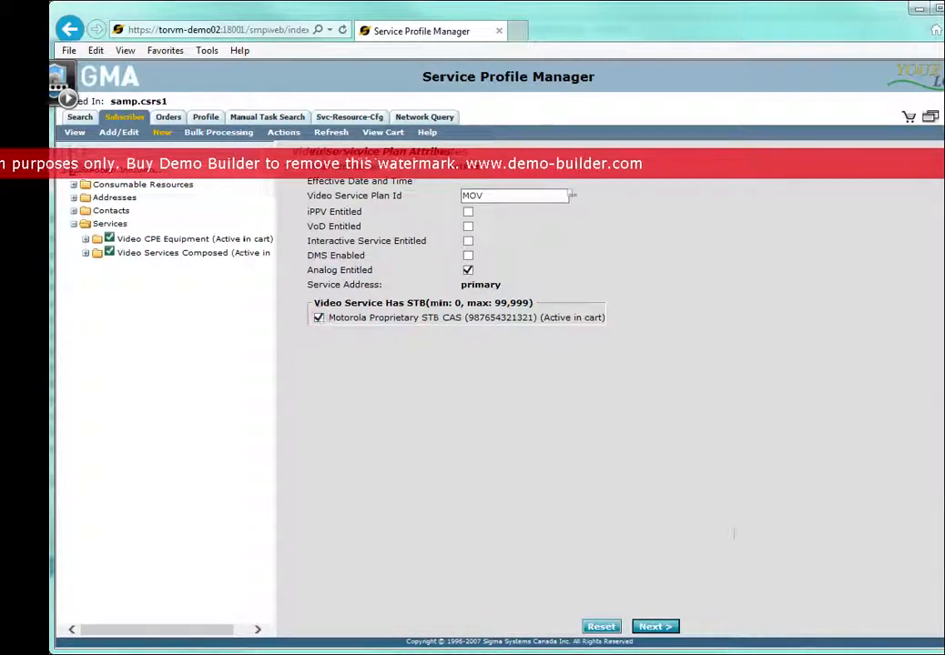
{"action": "left_click", "coordinate": [669, 629]}
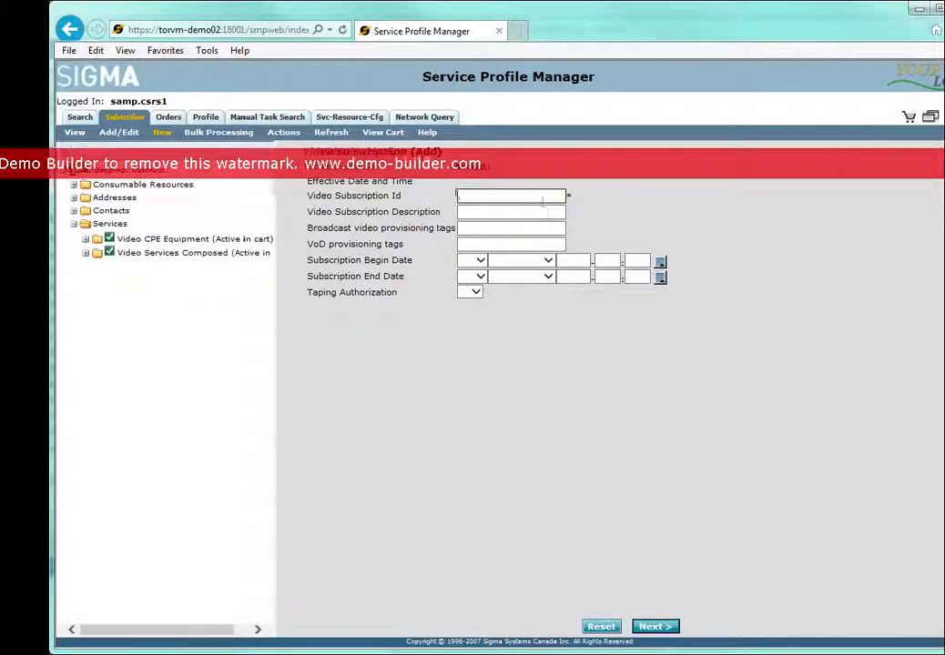
Set the two Video Subscription Ids to FAM and SPRS, and submit the order from the shopping cart.
{"action": "type", "text": "AM"}
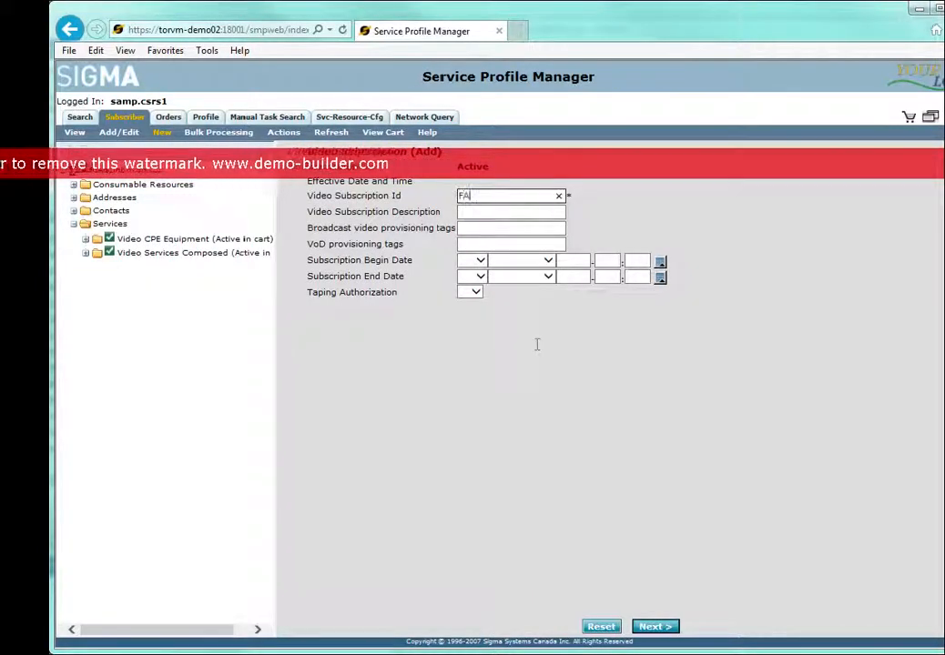
{"action": "left_click", "coordinate": [667, 629]}
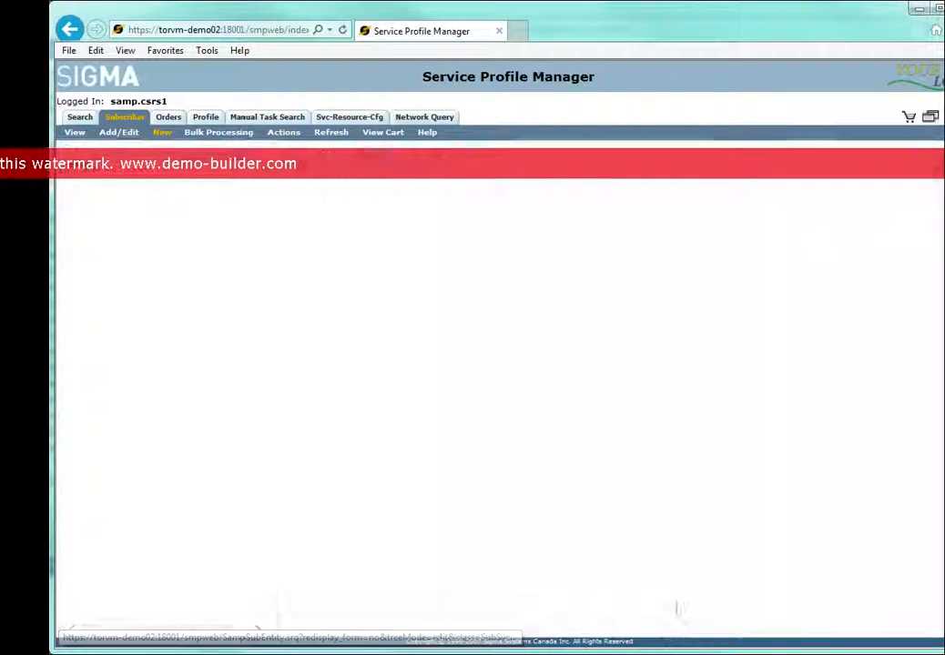
{"action": "type", "text": "SPRS"}
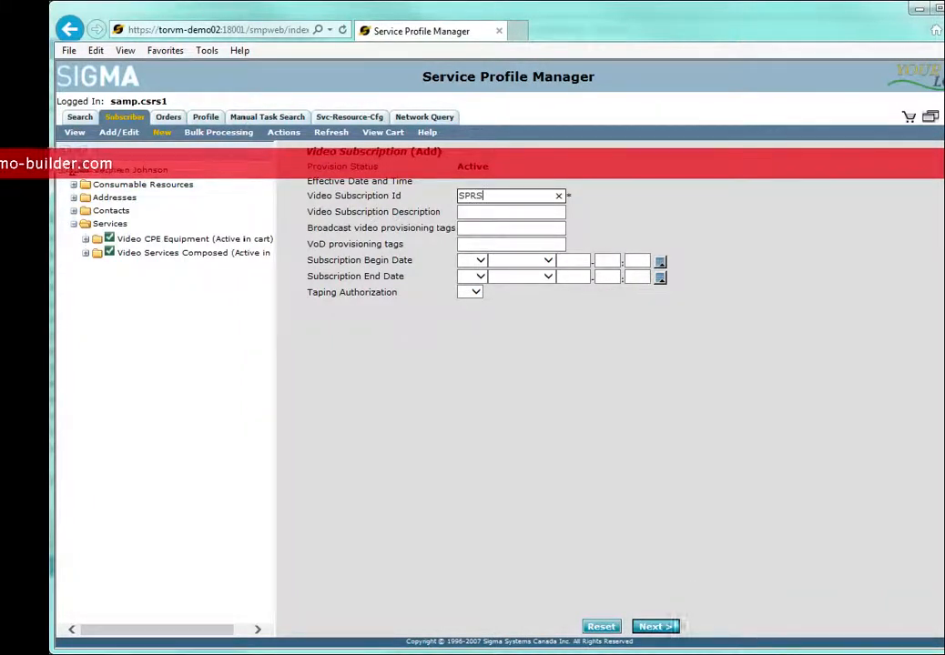
{"action": "left_click", "coordinate": [663, 627]}
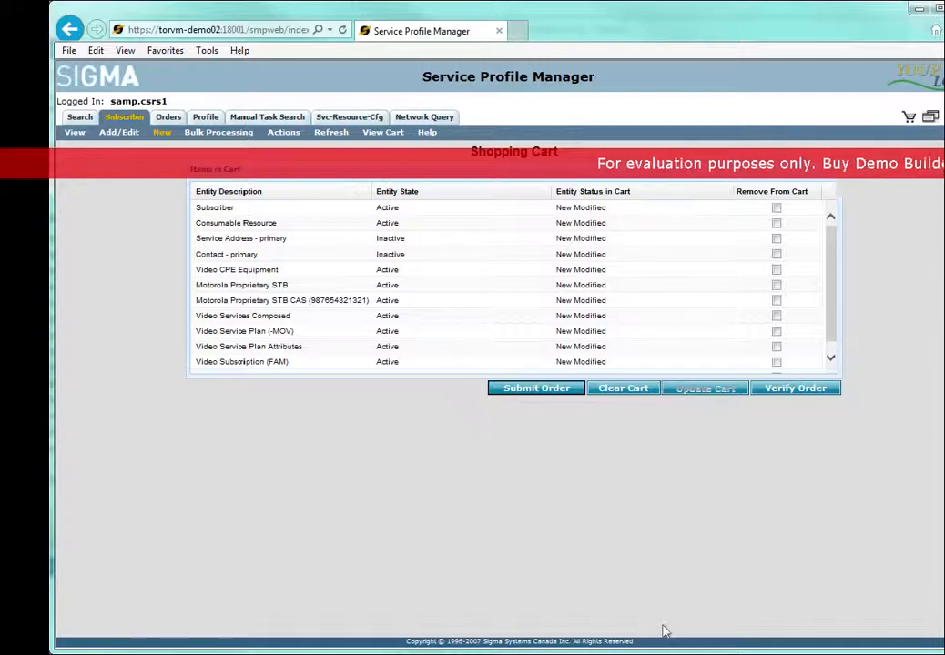
{"action": "left_click", "coordinate": [551, 391]}
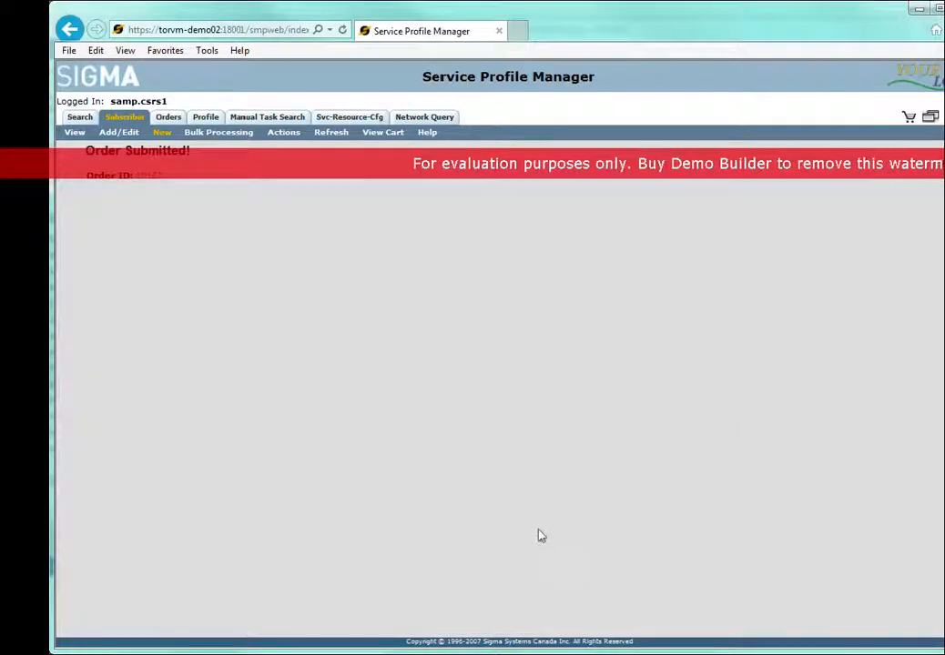
Open the submitted order and examine the Set Of Entitlement Handles in the input message of the moto_dac_add_or_change_stb task.
{"action": "left_click", "coordinate": [170, 121]}
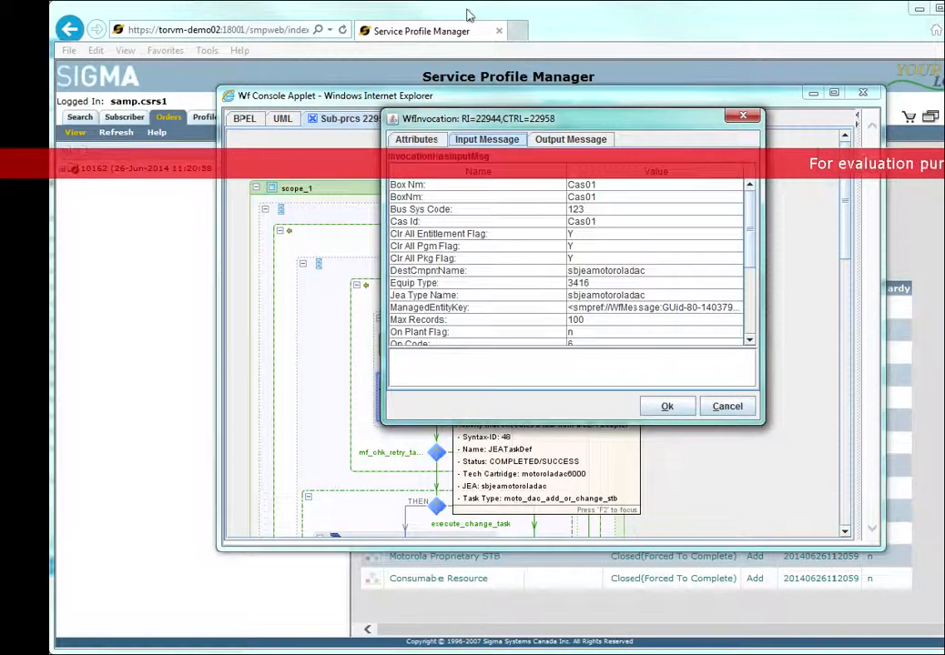
{"action": "scroll", "coordinate": [566, 264], "scroll_direction": "down", "scroll_amount": 3}
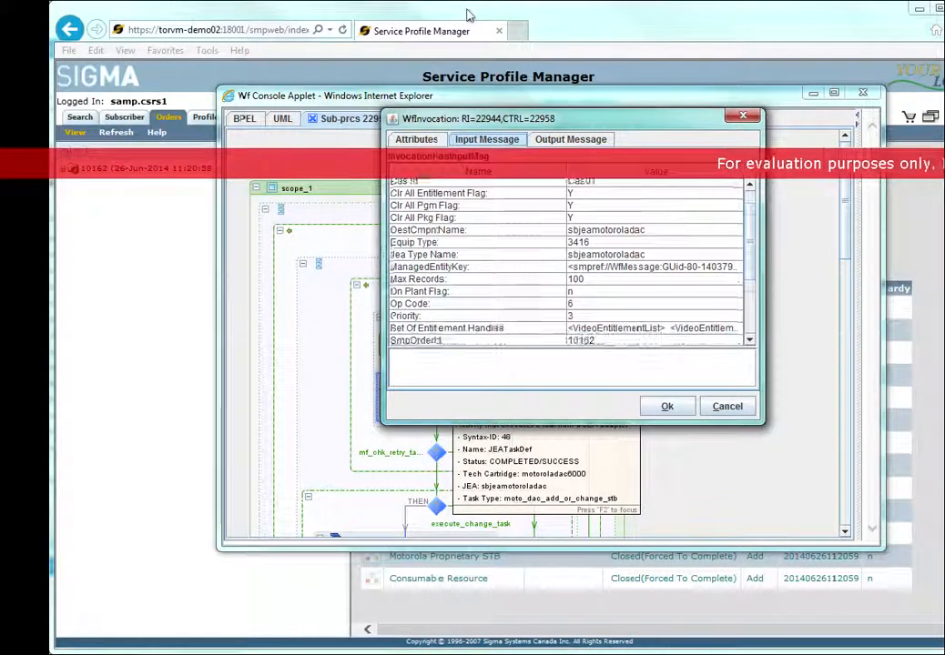
{"action": "scroll", "coordinate": [566, 264], "scroll_direction": "down", "scroll_amount": 2}
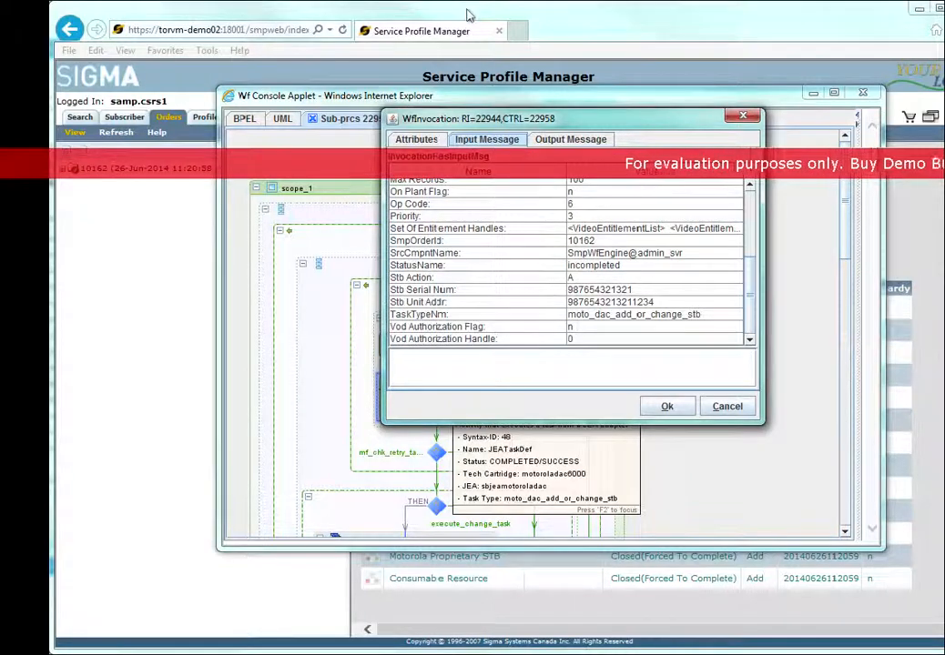
{"action": "left_click", "coordinate": [446, 228]}
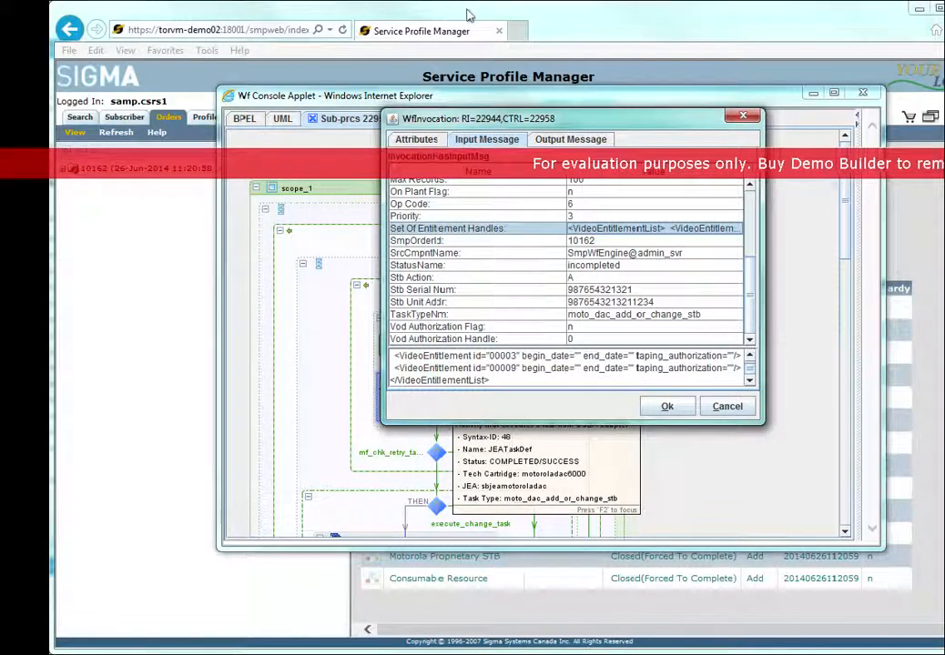
{"action": "left_click_drag", "start_coordinate": [566, 347], "coordinate": [566, 262]}
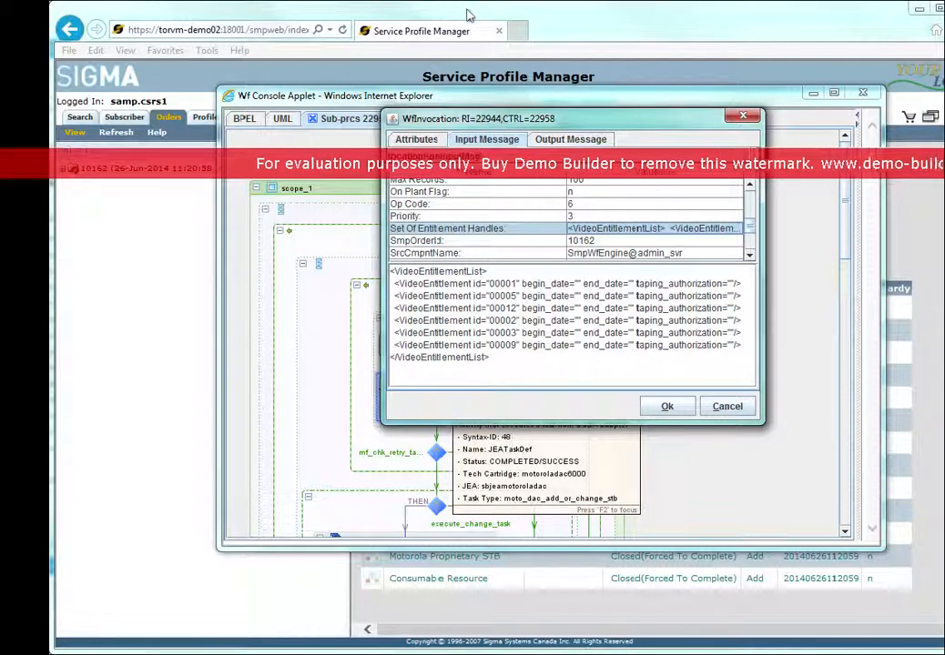
{"action": "key", "text": "Escape"}
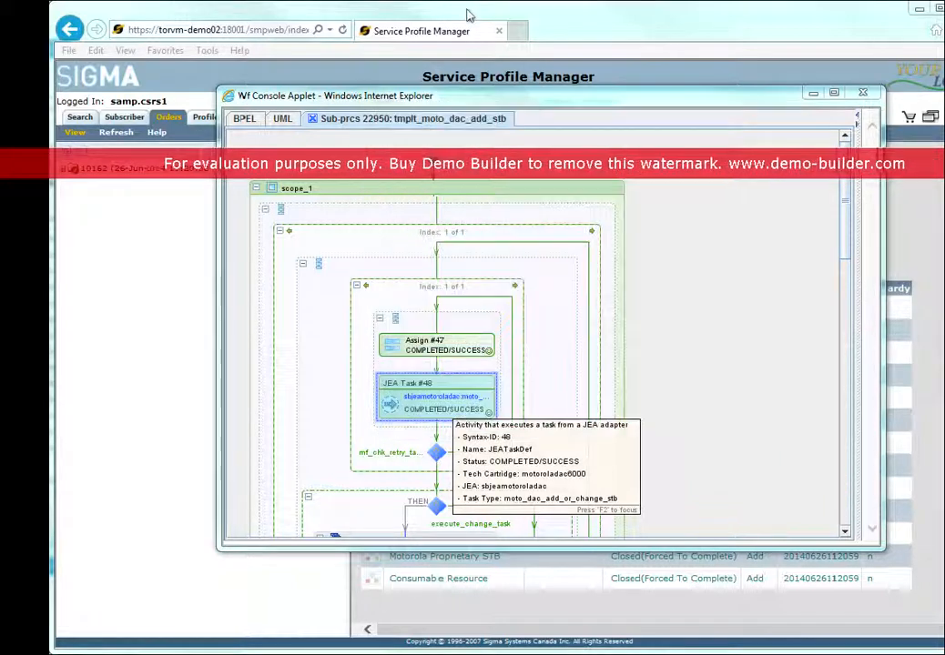
Return to the order's main BPEL process and view the details of the tmplt_upd_prov_tags sub-process.
{"action": "left_click", "coordinate": [244, 118]}
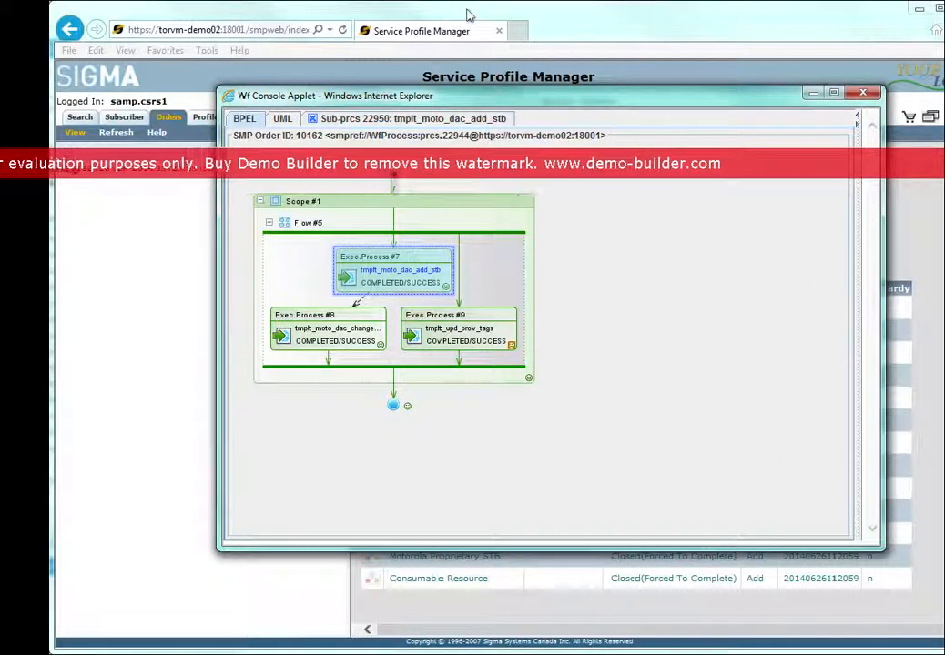
{"action": "mouse_move", "coordinate": [483, 334]}
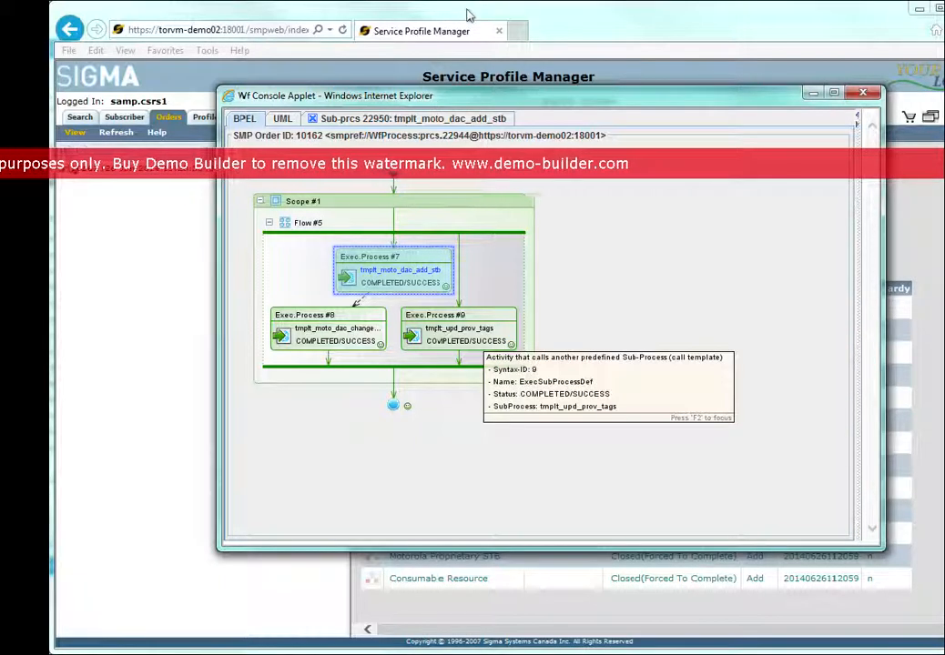